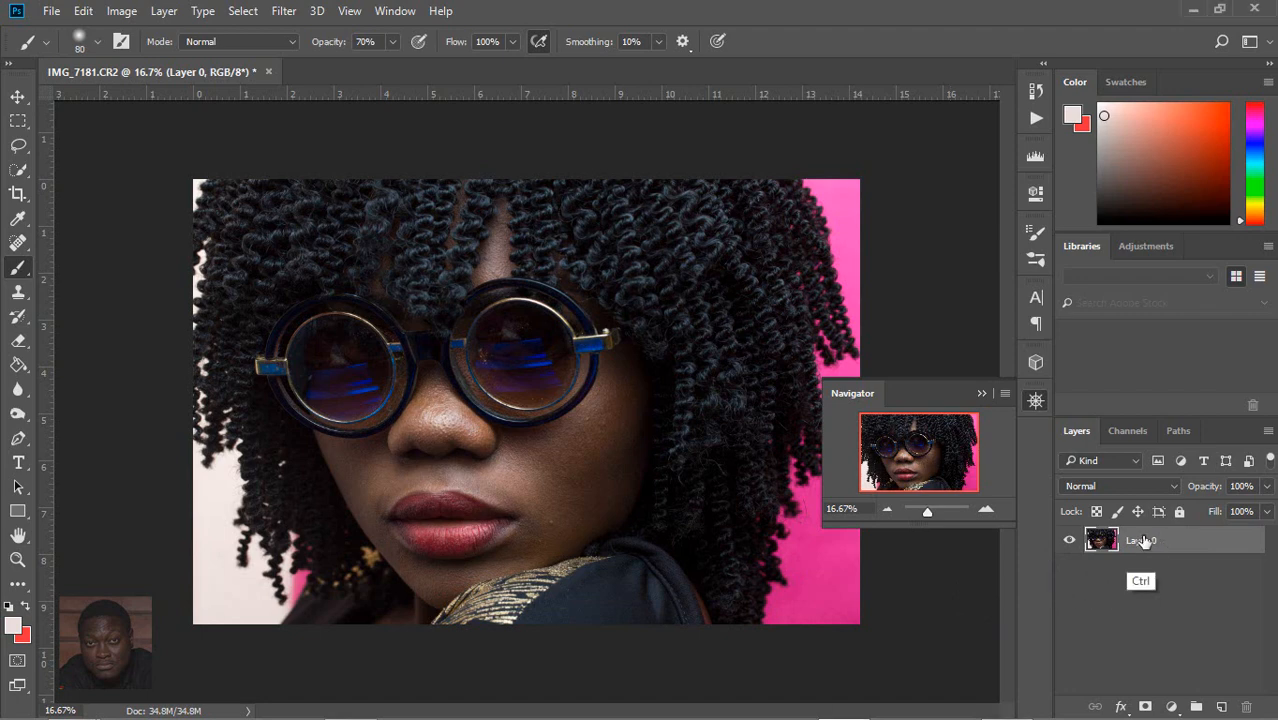
Step: Duplicate the photo layer and hide the original Layer 0
{"action": "key", "text": "ctrl+j"}
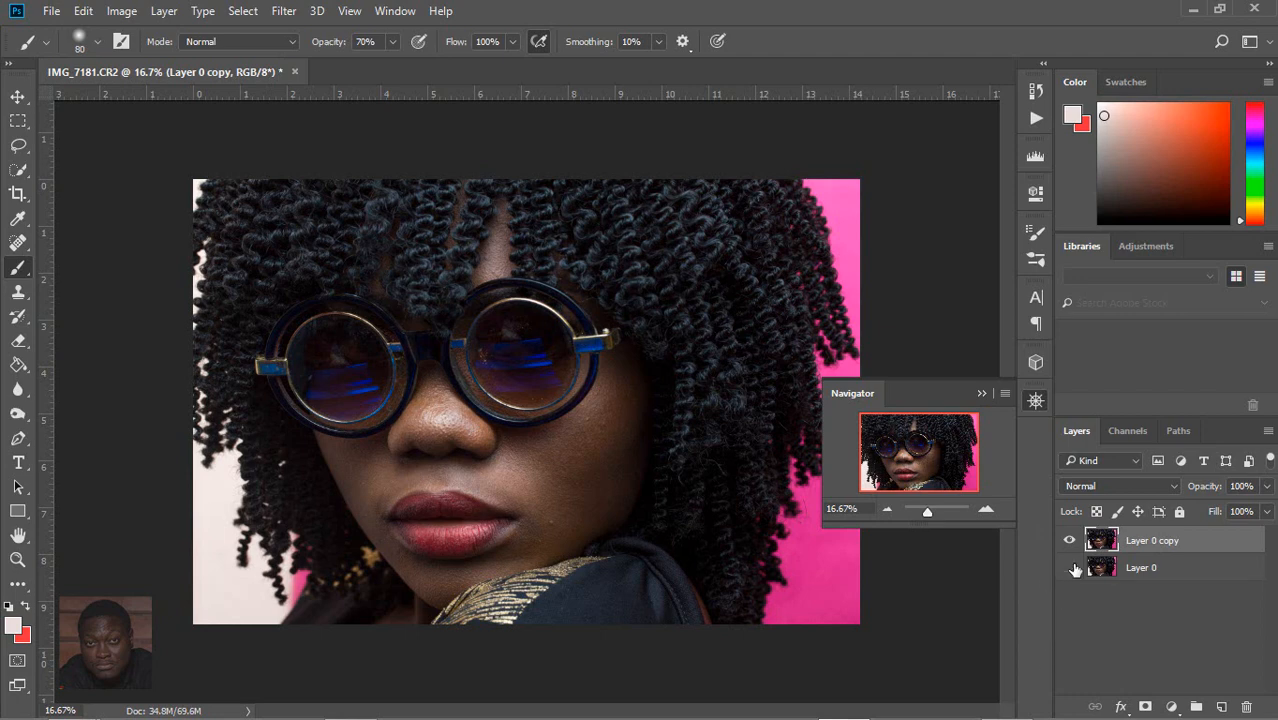
{"action": "left_click", "coordinate": [1070, 567]}
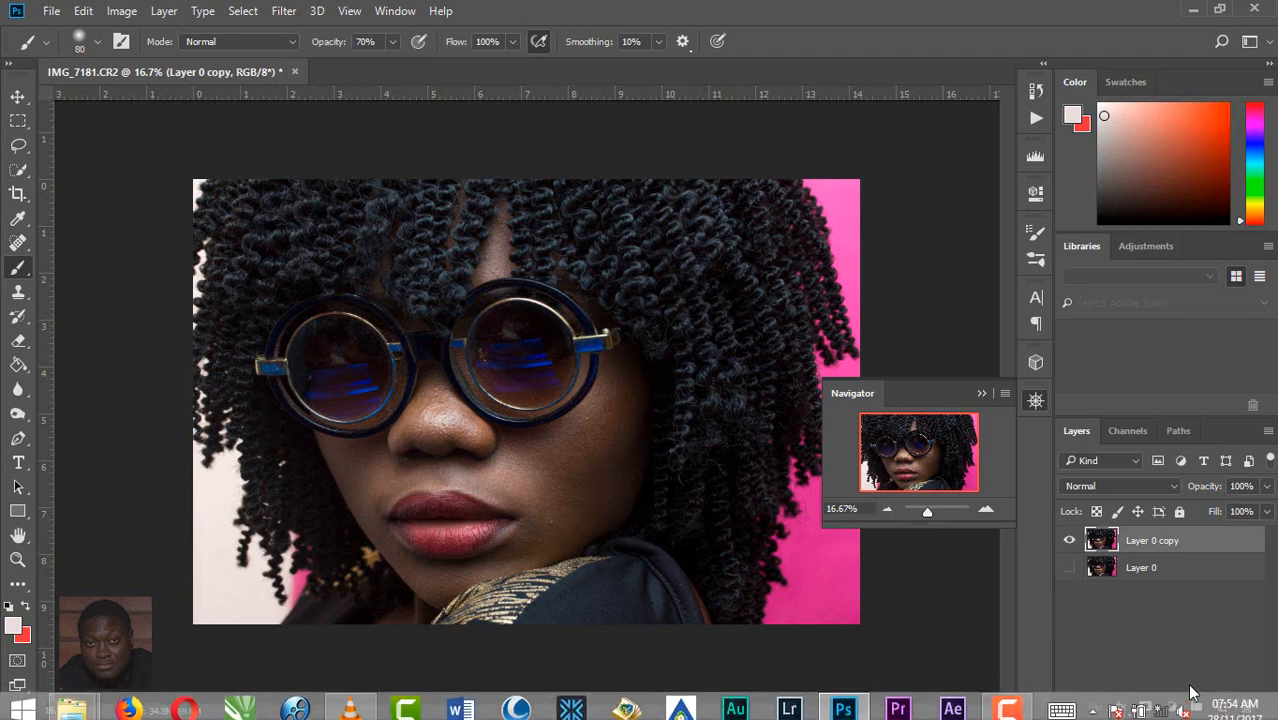
Step: Add a Curves adjustment layer and place anchor points on the RGB curve at the shadow, midtone and highlight grid intersections
{"action": "left_click", "coordinate": [1171, 706]}
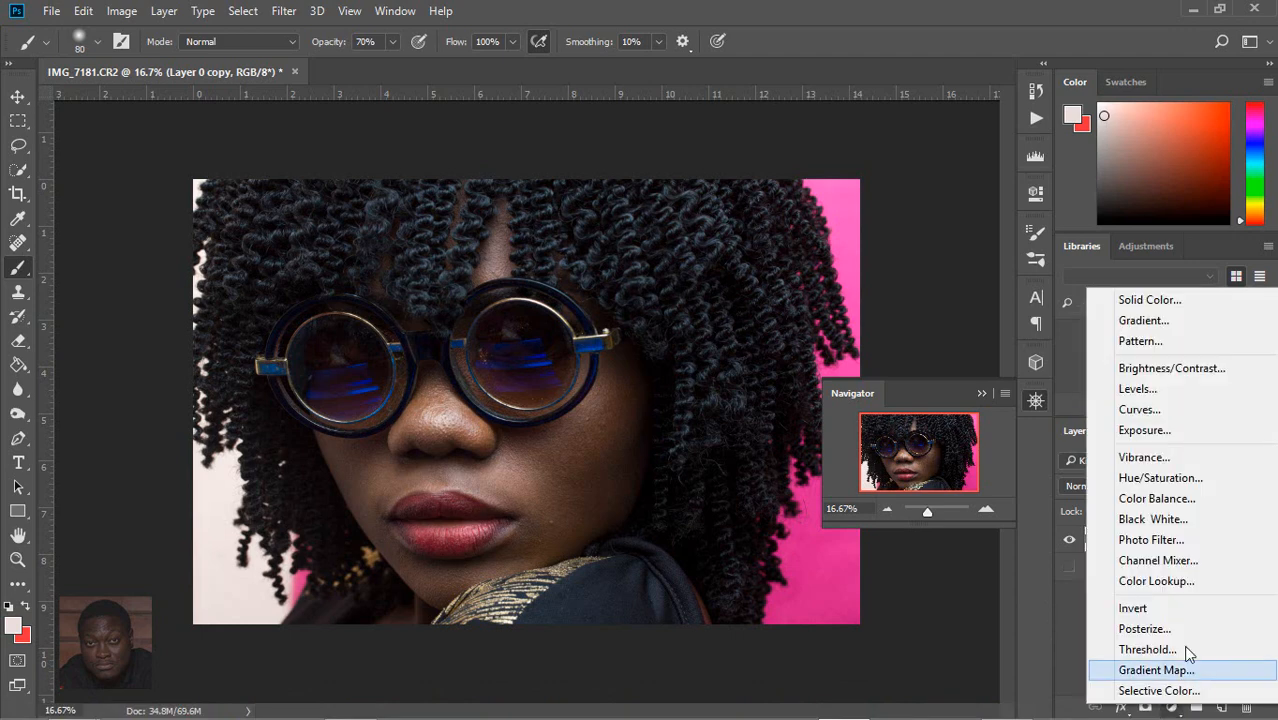
{"action": "left_click", "coordinate": [1185, 411]}
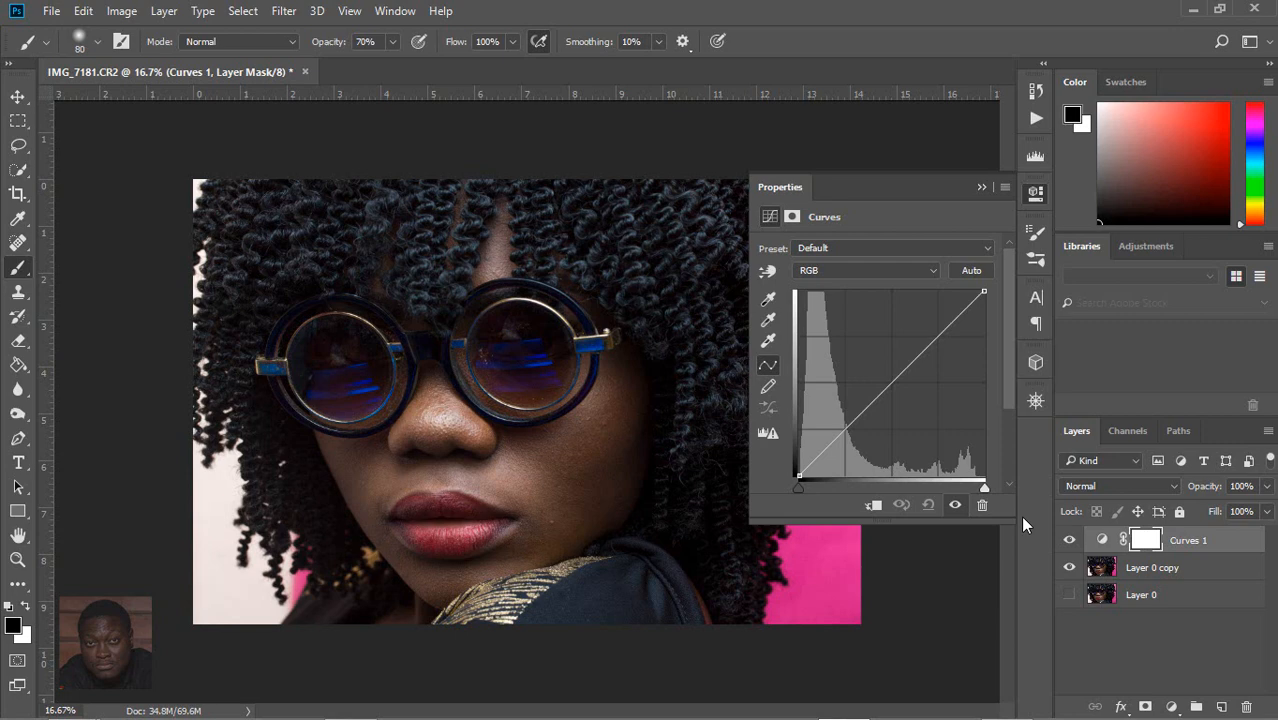
{"action": "left_click", "coordinate": [846, 432]}
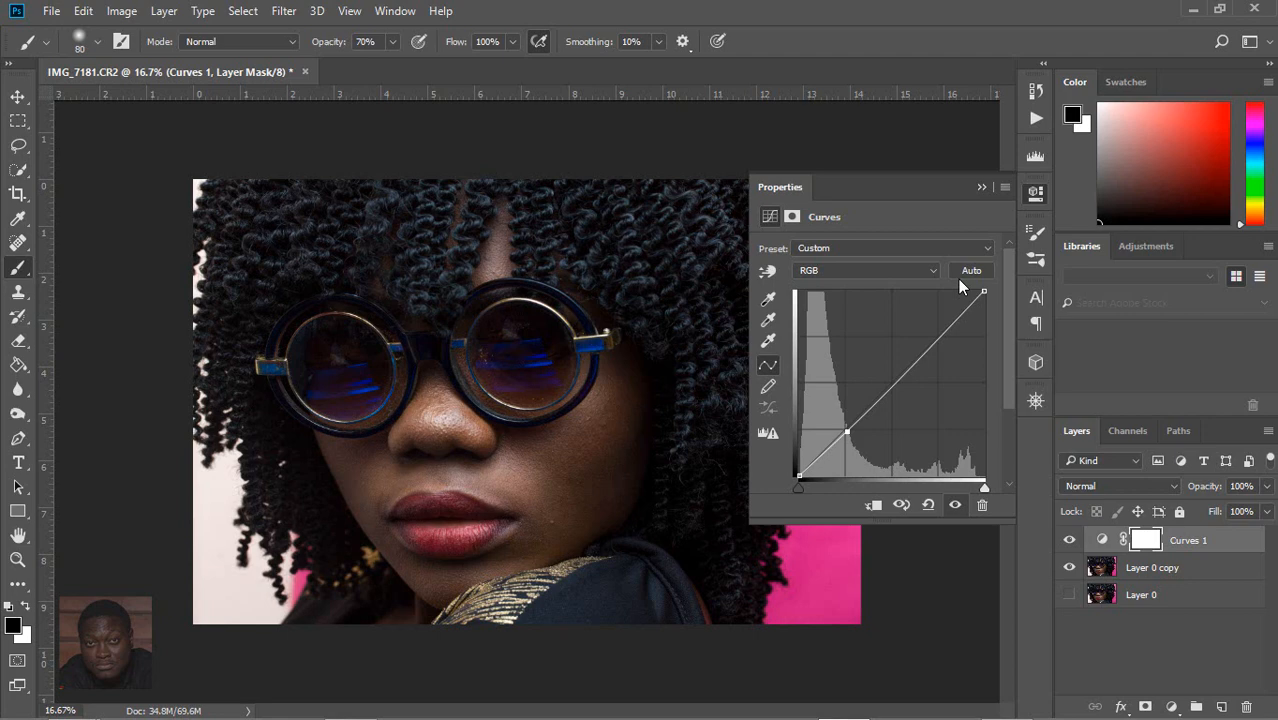
{"action": "left_click", "coordinate": [893, 383]}
{"action": "left_click", "coordinate": [942, 336]}
{"action": "left_click_drag", "start_coordinate": [798, 475], "coordinate": [790, 426]}
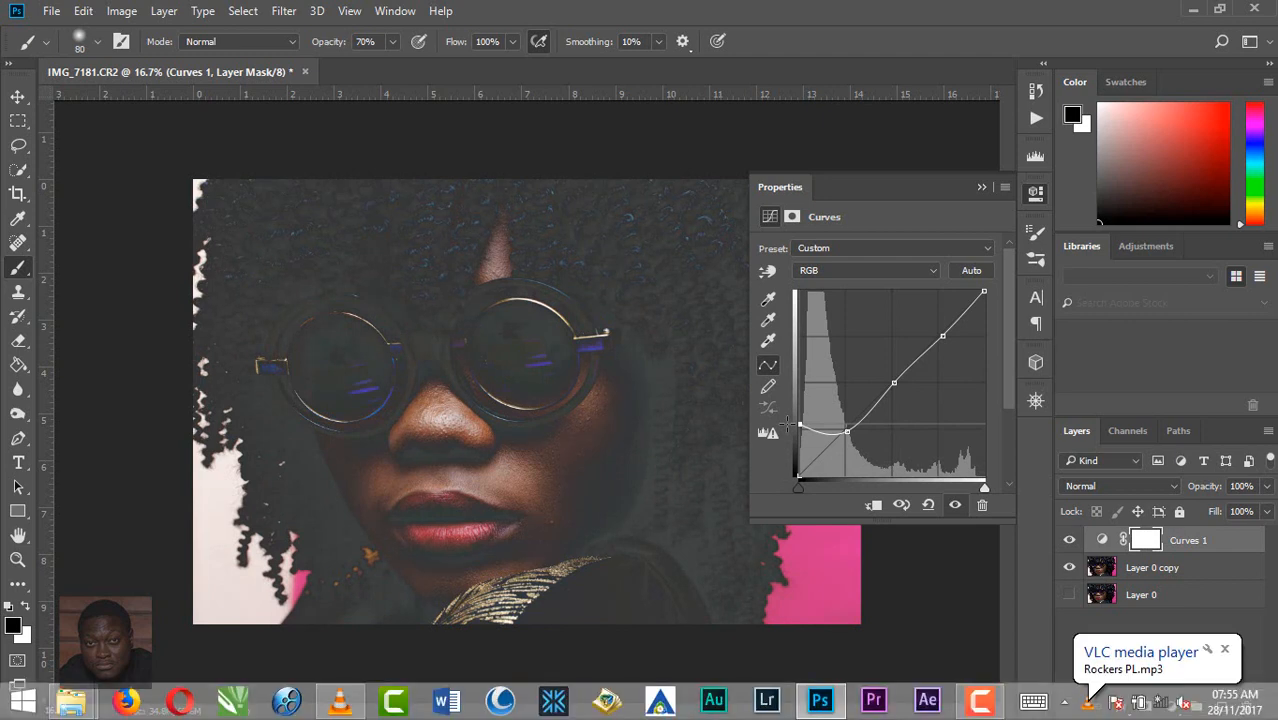
{"action": "left_click_drag", "start_coordinate": [788, 426], "coordinate": [776, 484]}
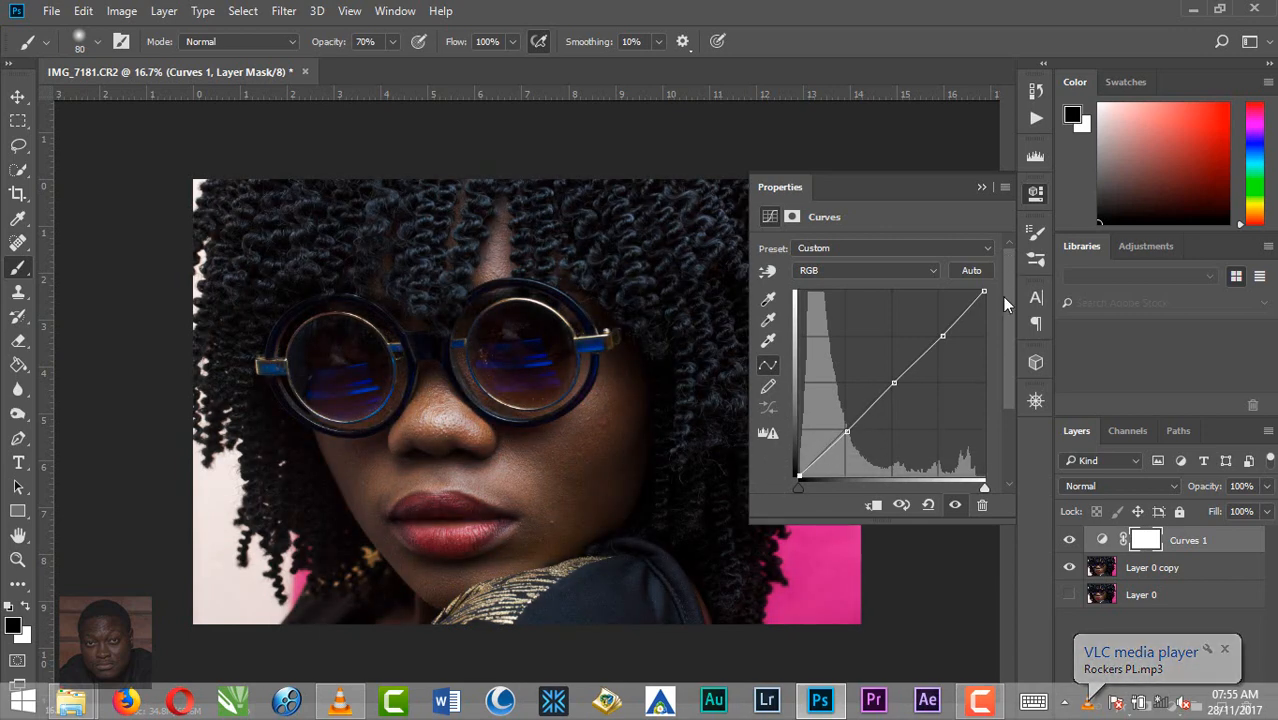
{"action": "left_click_drag", "start_coordinate": [987, 289], "coordinate": [979, 380]}
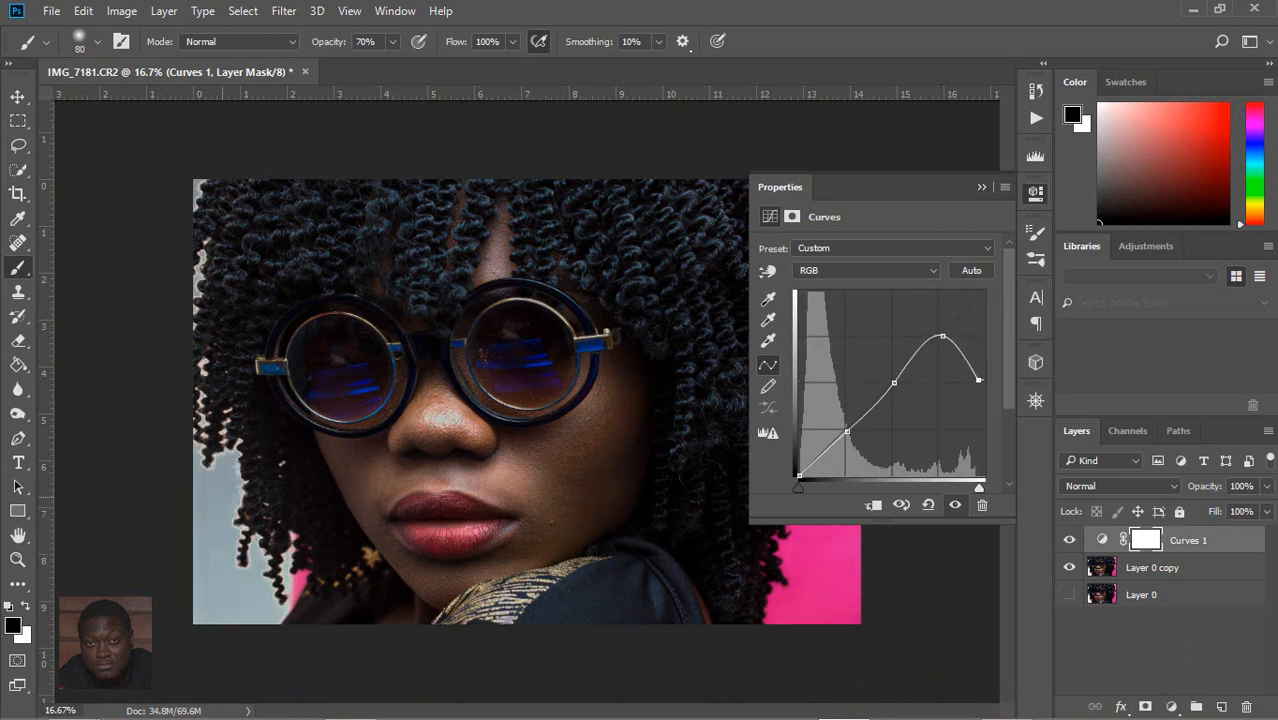
{"action": "left_click_drag", "start_coordinate": [1002, 397], "coordinate": [1000, 301]}
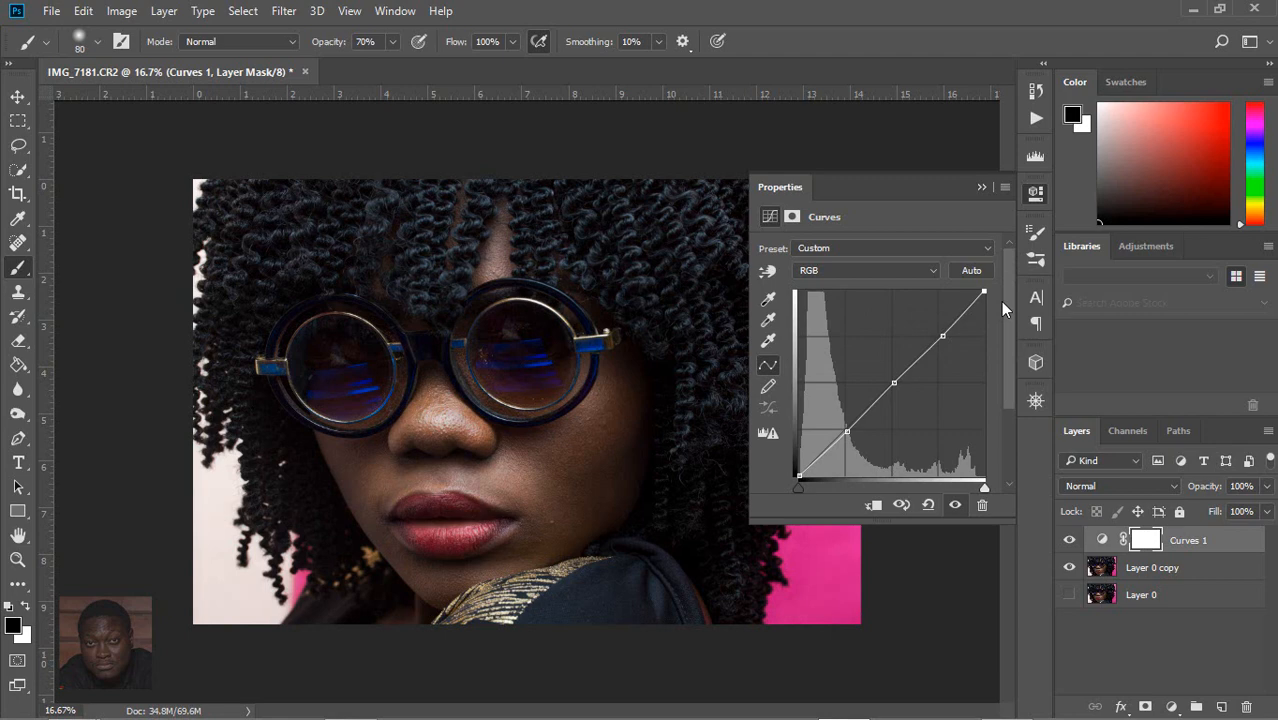
Step: Raise the RGB curve's black point slightly to fade the shadows and pull its white point inward to brighten the highlights
{"action": "left_click_drag", "start_coordinate": [799, 476], "coordinate": [801, 435]}
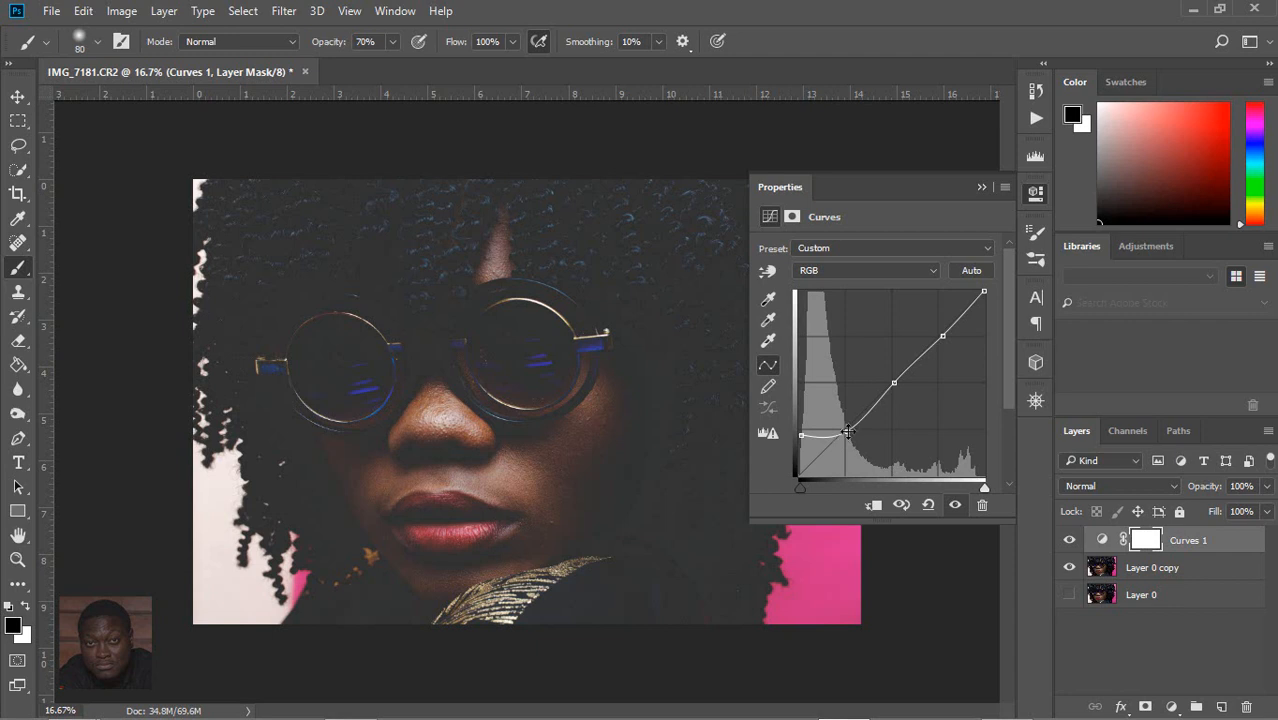
{"action": "left_click", "coordinate": [848, 431], "text": "ctrl"}
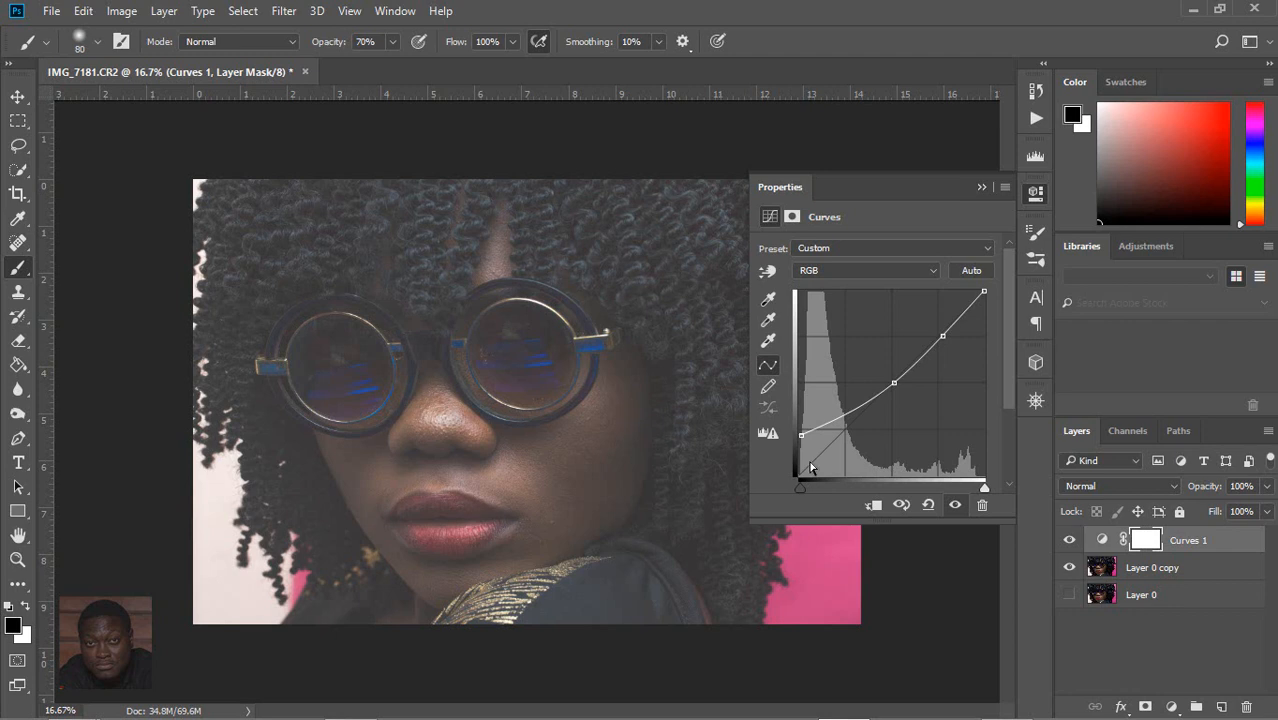
{"action": "key", "text": "ctrl+z"}
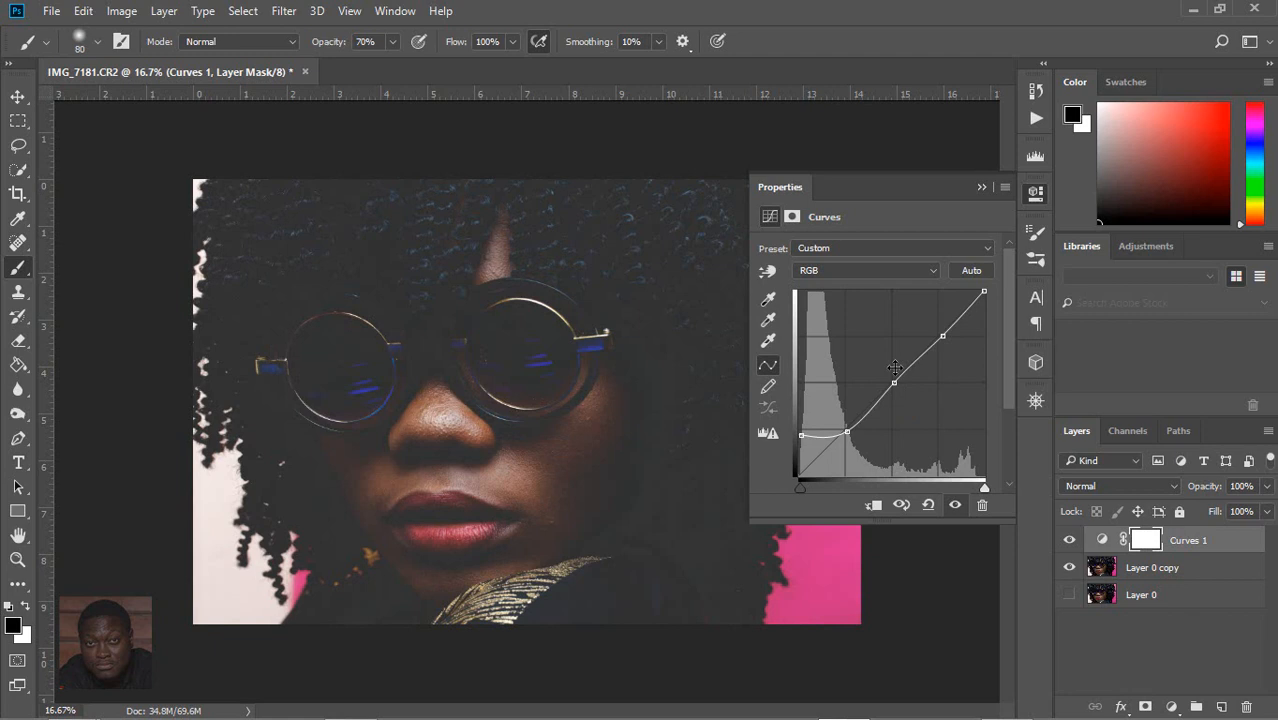
{"action": "left_click_drag", "start_coordinate": [801, 435], "coordinate": [798, 467]}
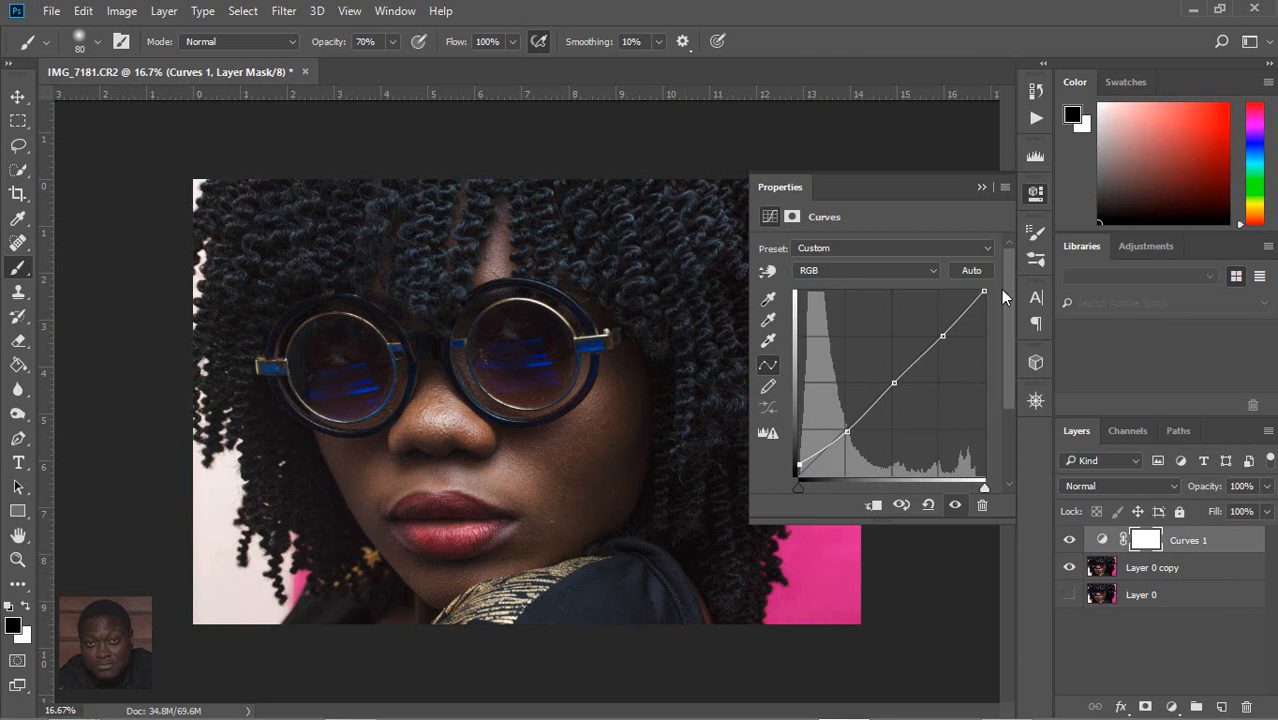
{"action": "left_click_drag", "start_coordinate": [984, 291], "coordinate": [969, 291]}
Step: Compare the photo with and without the Curves 1 adjustment by repeatedly hiding and showing that layer
{"action": "left_click", "coordinate": [1071, 540]}
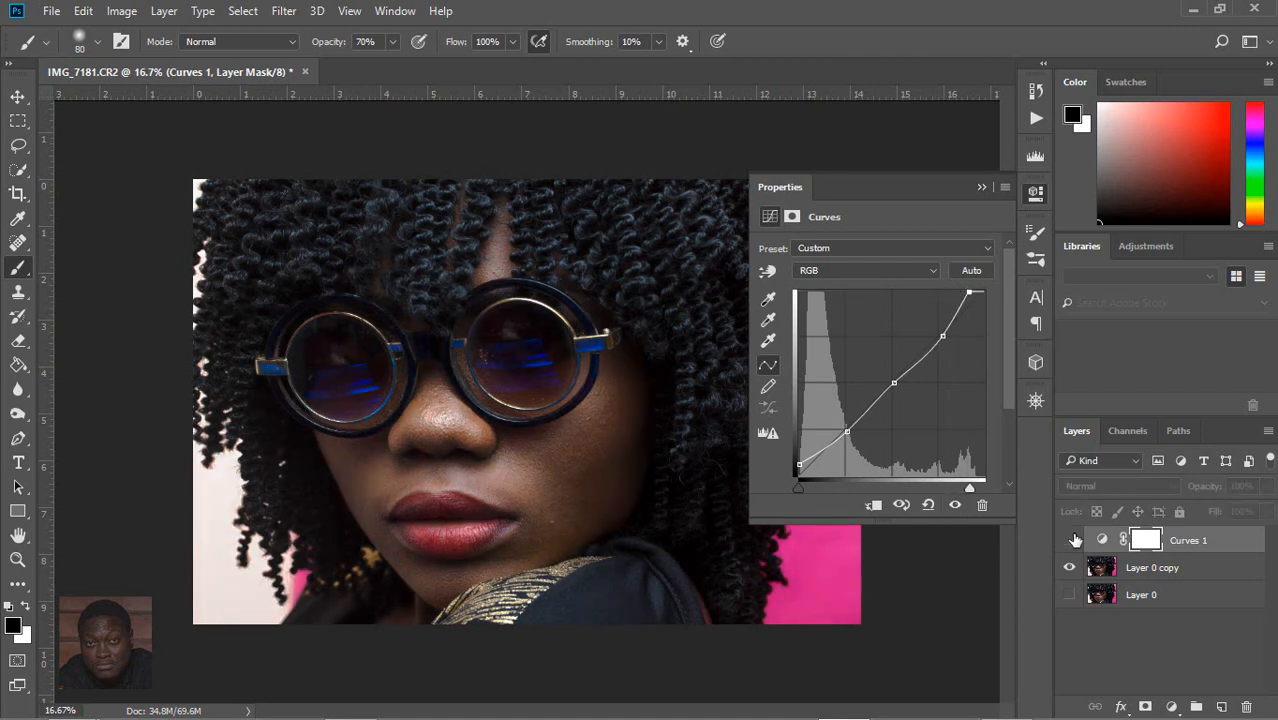
{"action": "left_click", "coordinate": [1071, 540]}
{"action": "left_click", "coordinate": [1071, 540]}
{"action": "left_click", "coordinate": [1070, 541]}
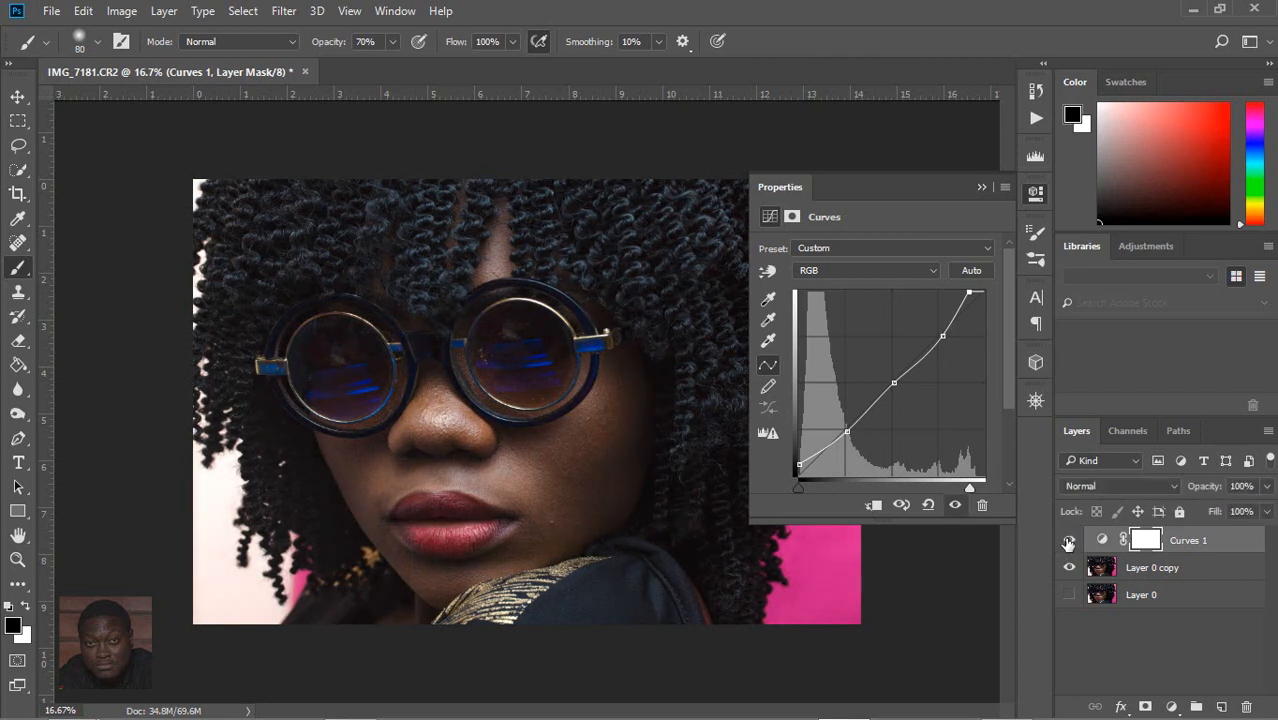
{"action": "left_click", "coordinate": [1070, 541]}
{"action": "left_click", "coordinate": [1070, 541]}
{"action": "left_click", "coordinate": [1070, 541]}
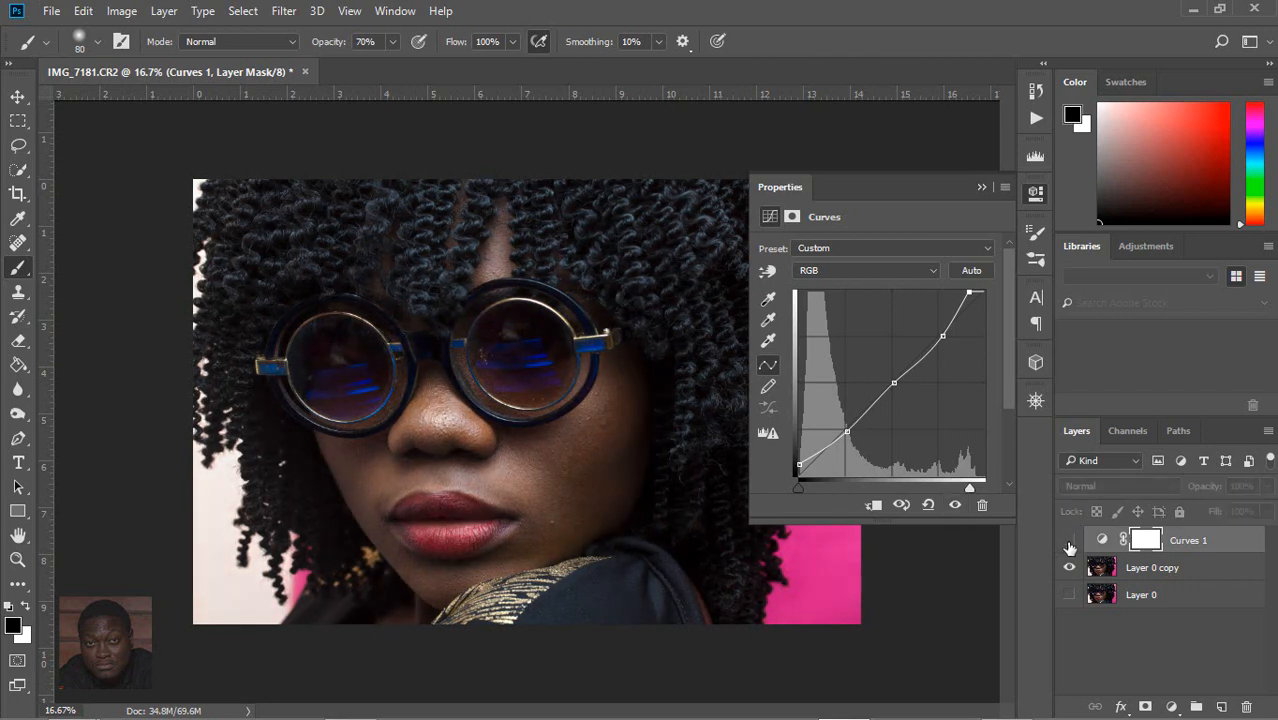
{"action": "left_click", "coordinate": [1070, 541]}
{"action": "left_click", "coordinate": [1071, 541]}
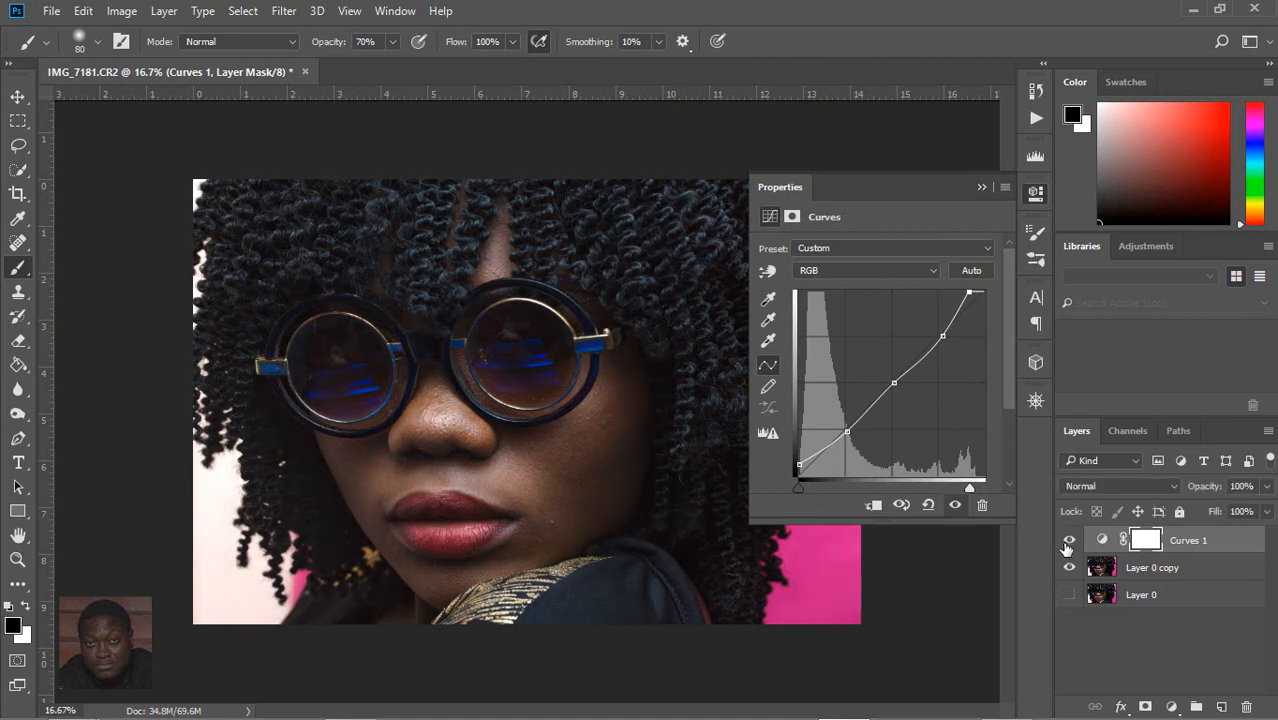
{"action": "left_click", "coordinate": [1068, 541]}
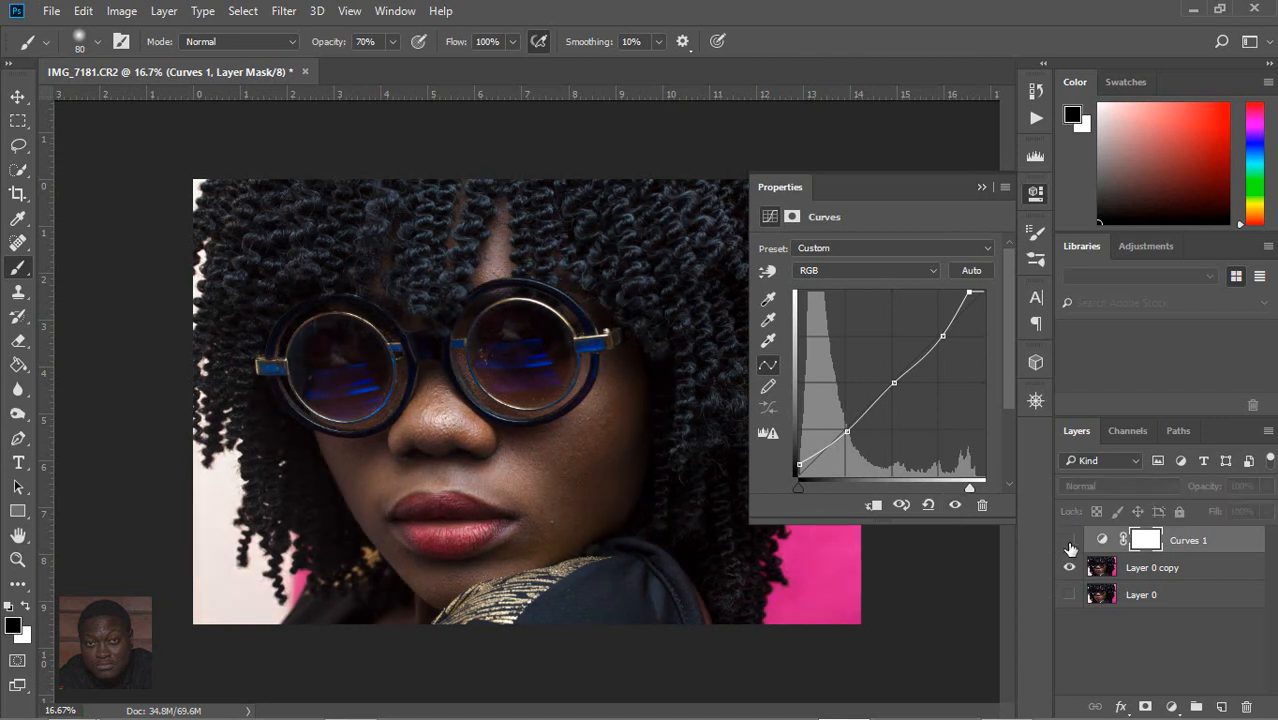
{"action": "left_click", "coordinate": [1070, 541]}
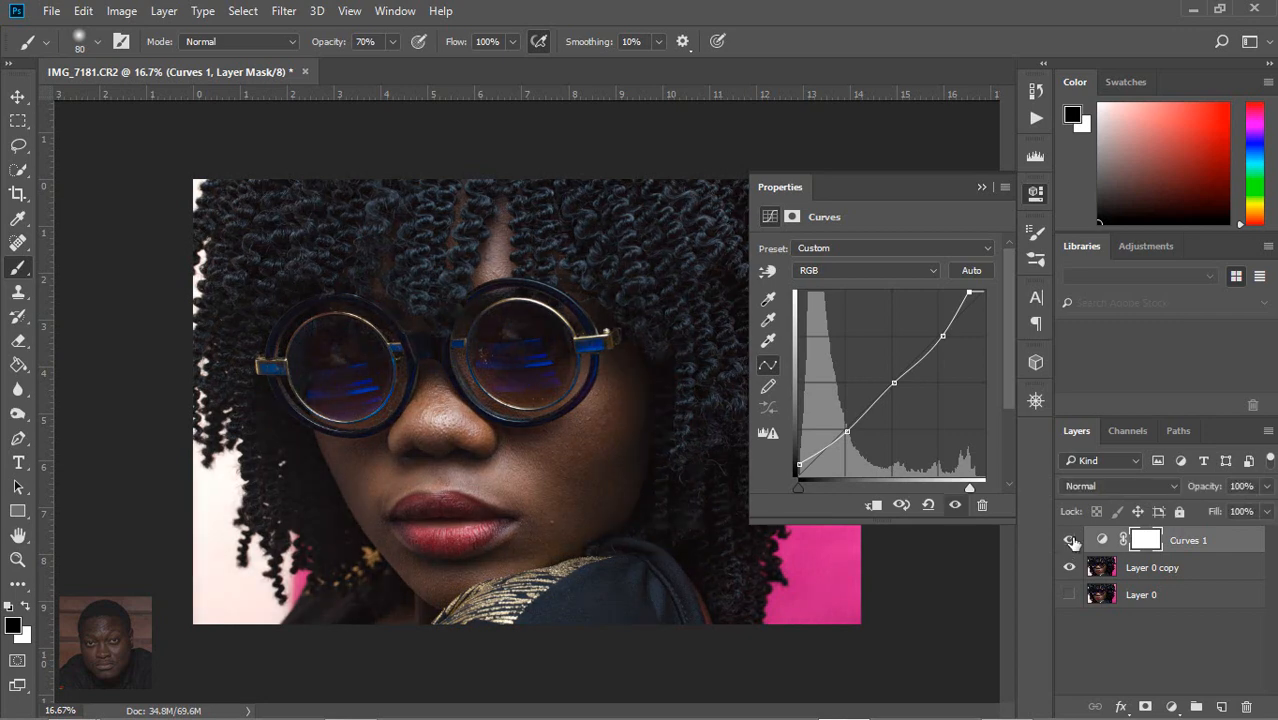
{"action": "left_click", "coordinate": [1070, 541]}
{"action": "left_click", "coordinate": [1070, 541]}
Step: Switch the curve to the Red channel and place anchor points at its highlight, midtone and shadow grid intersections
{"action": "left_click", "coordinate": [931, 270]}
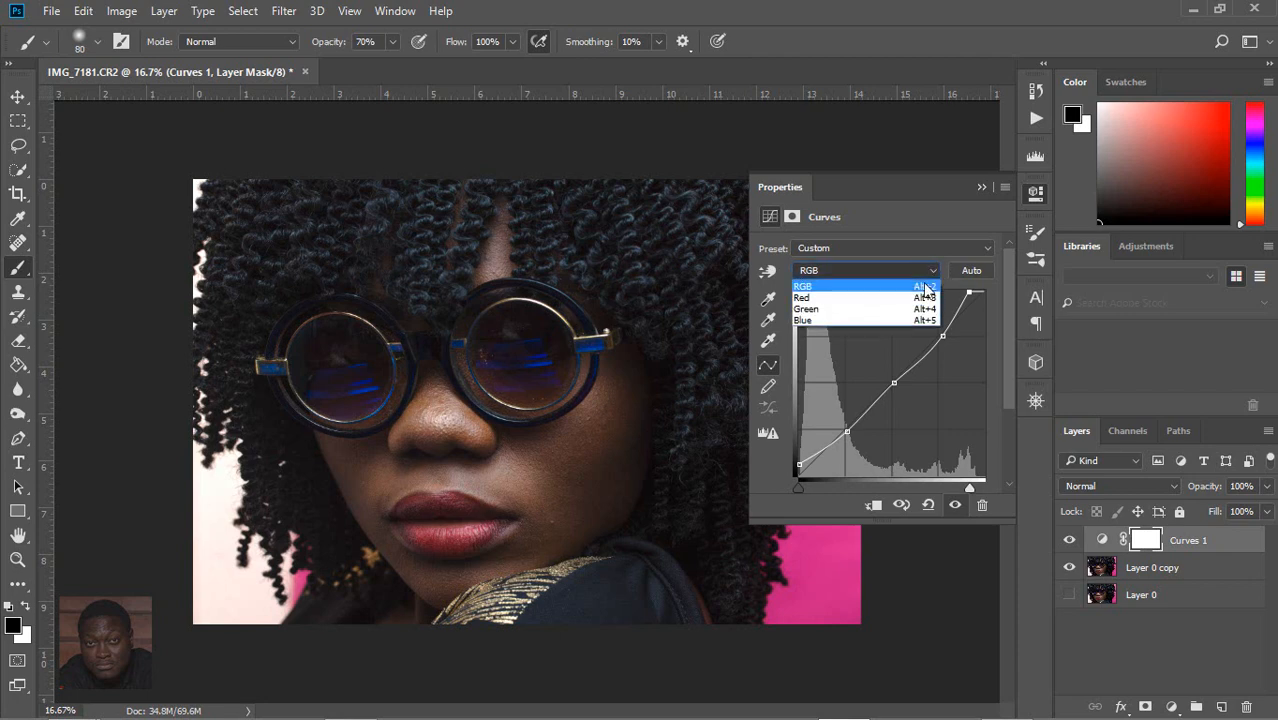
{"action": "left_click", "coordinate": [897, 296]}
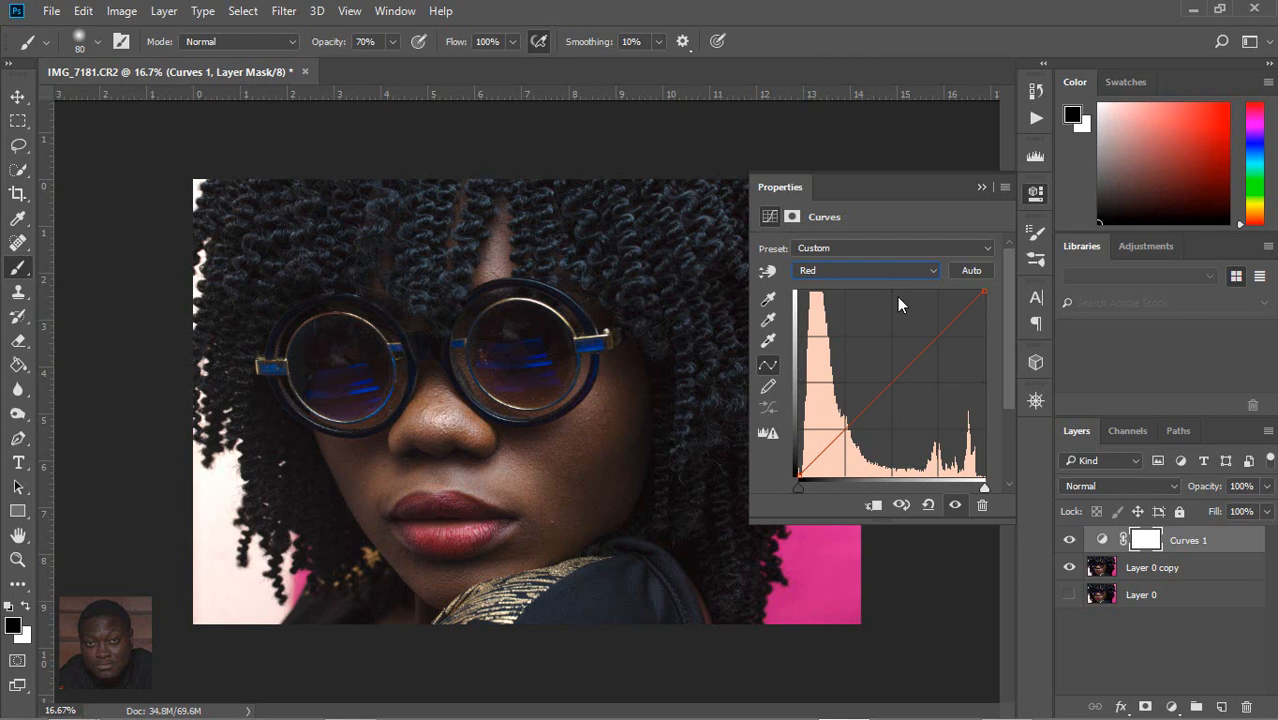
{"action": "left_click", "coordinate": [938, 338]}
{"action": "left_click", "coordinate": [893, 385]}
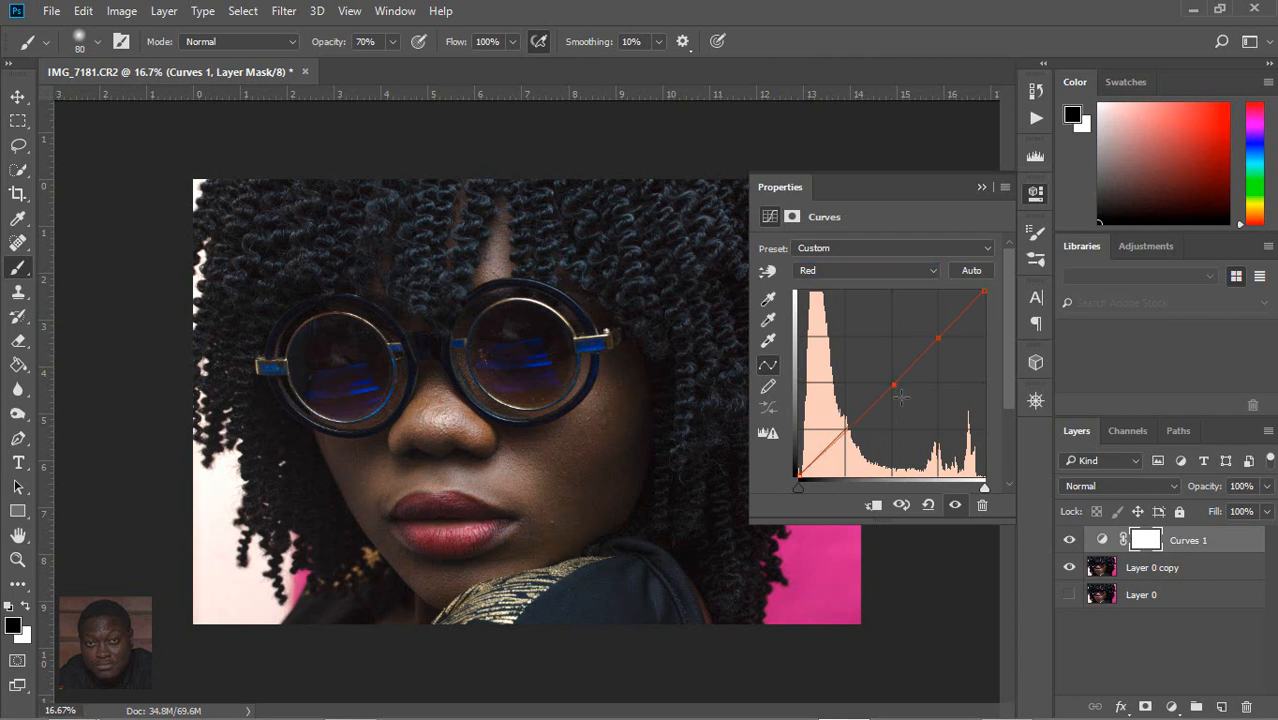
{"action": "left_click", "coordinate": [850, 429]}
Step: Move the Red curve's black point slightly inward along the base and lower its white point slightly
{"action": "mouse_move", "coordinate": [798, 474]}
{"action": "left_mouse_down"}
{"action": "mouse_move", "coordinate": [798, 457]}
{"action": "mouse_move", "coordinate": [791, 471]}
{"action": "mouse_move", "coordinate": [806, 469]}
{"action": "left_mouse_up"}
{"action": "left_click_drag", "start_coordinate": [799, 467], "coordinate": [798, 478]}
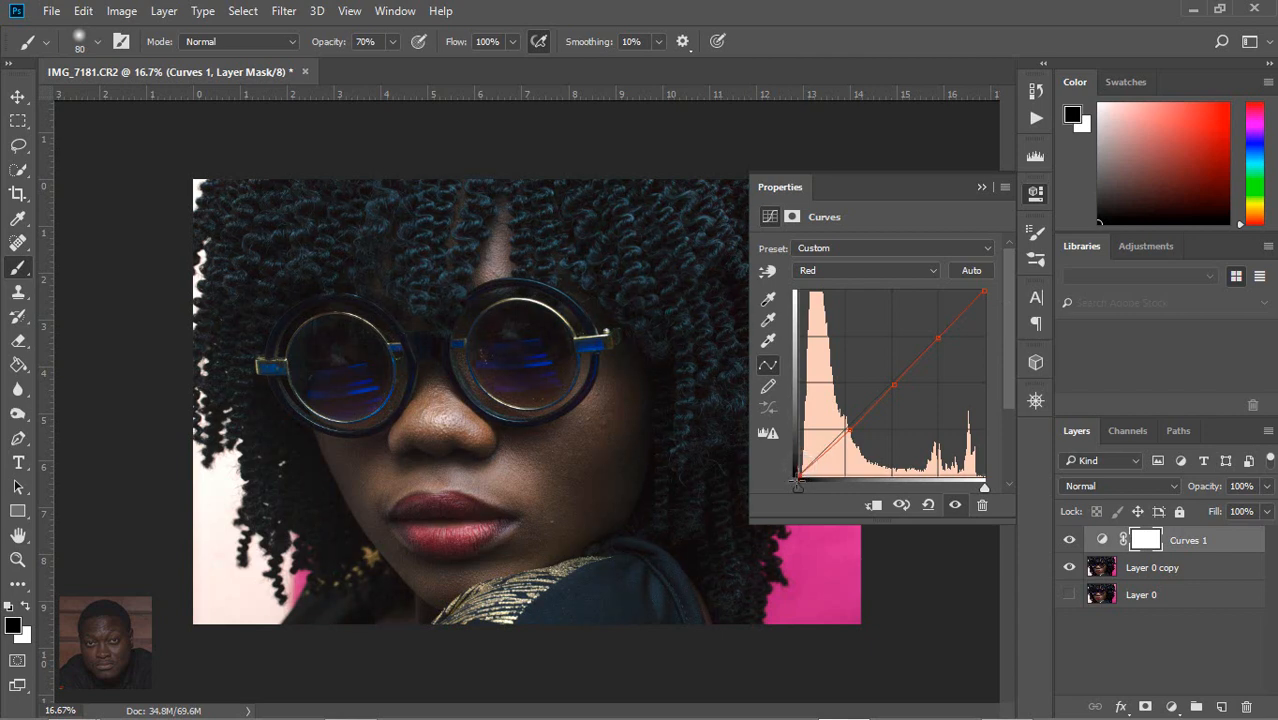
{"action": "left_click_drag", "start_coordinate": [798, 482], "coordinate": [807, 486]}
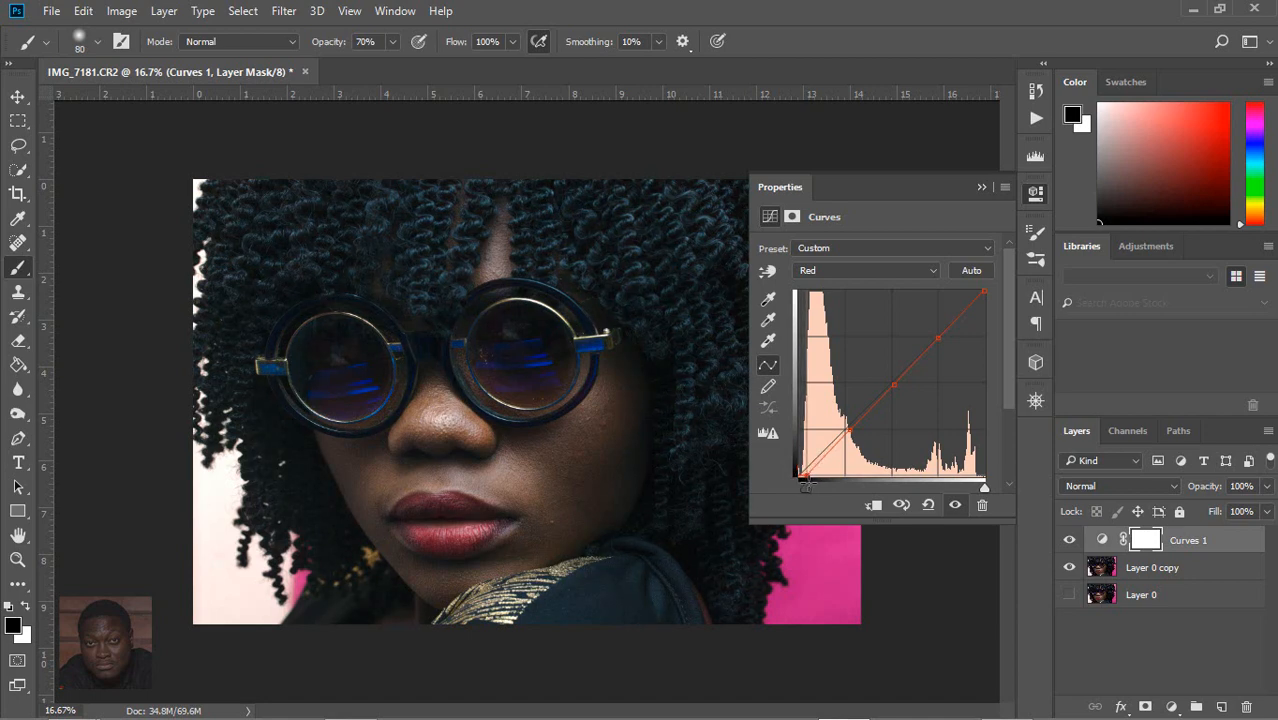
{"action": "left_click_drag", "start_coordinate": [806, 484], "coordinate": [800, 485]}
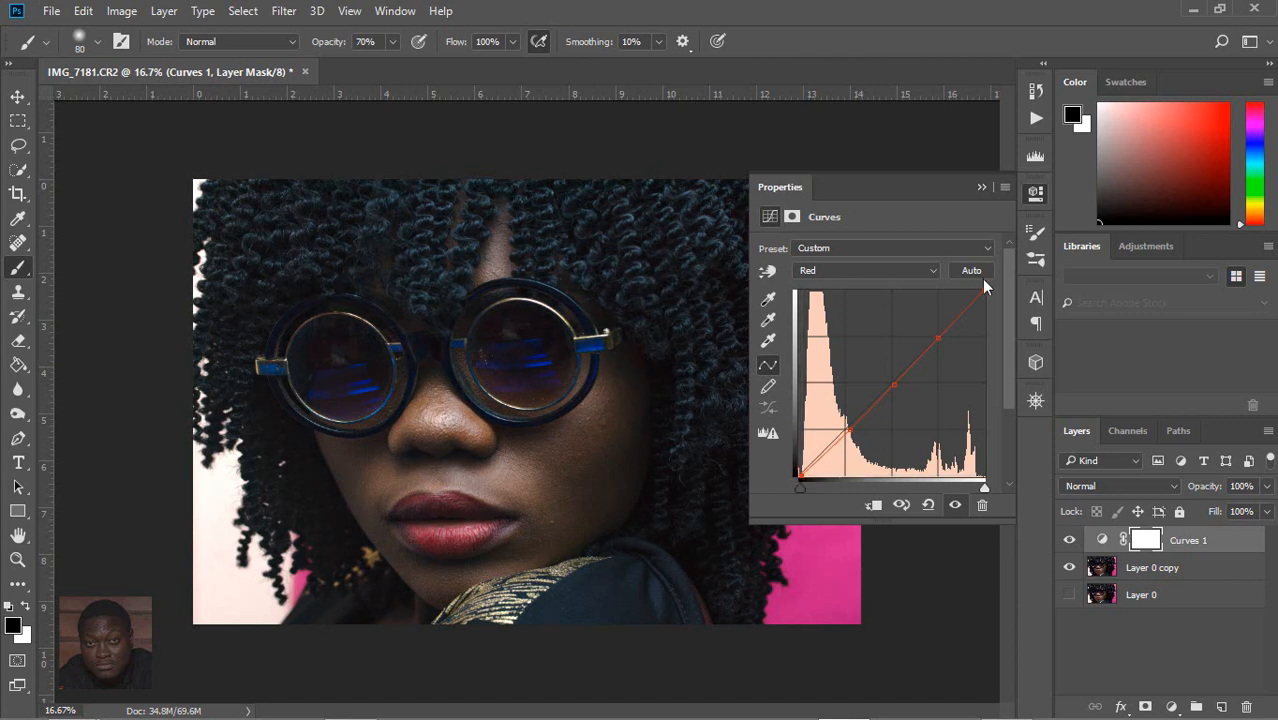
{"action": "mouse_move", "coordinate": [985, 288]}
{"action": "left_mouse_down"}
{"action": "mouse_move", "coordinate": [985, 328]}
{"action": "mouse_move", "coordinate": [985, 303]}
{"action": "left_mouse_up"}
{"action": "left_click", "coordinate": [1068, 540]}
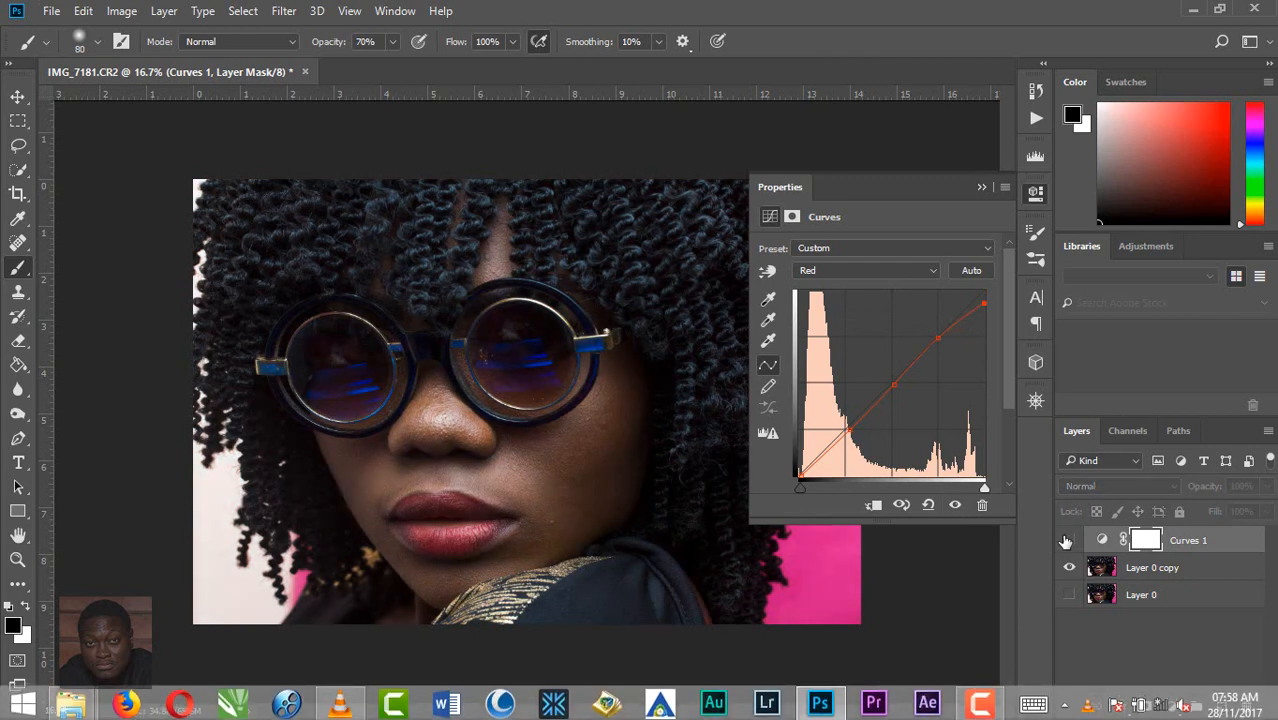
{"action": "left_click", "coordinate": [1068, 540]}
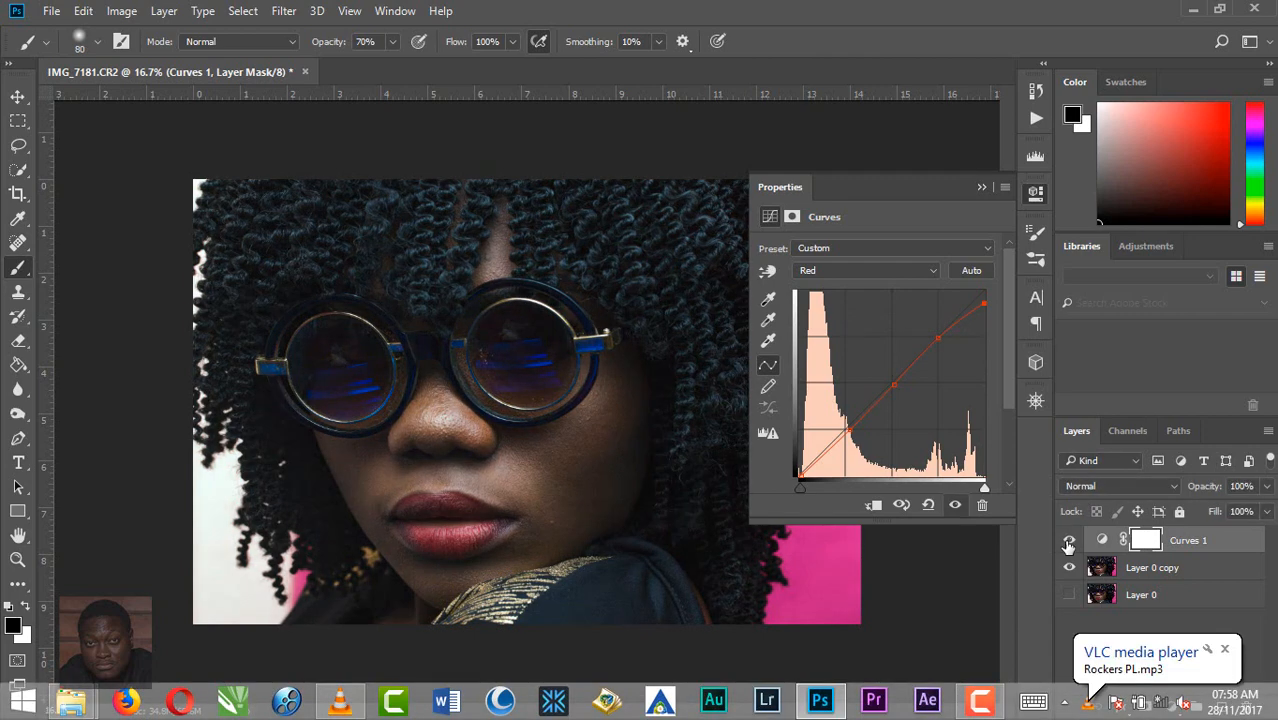
Step: Switch the curve to the Blue channel and place anchor points at its highlight, shadow and midtone grid intersections
{"action": "left_click", "coordinate": [931, 275]}
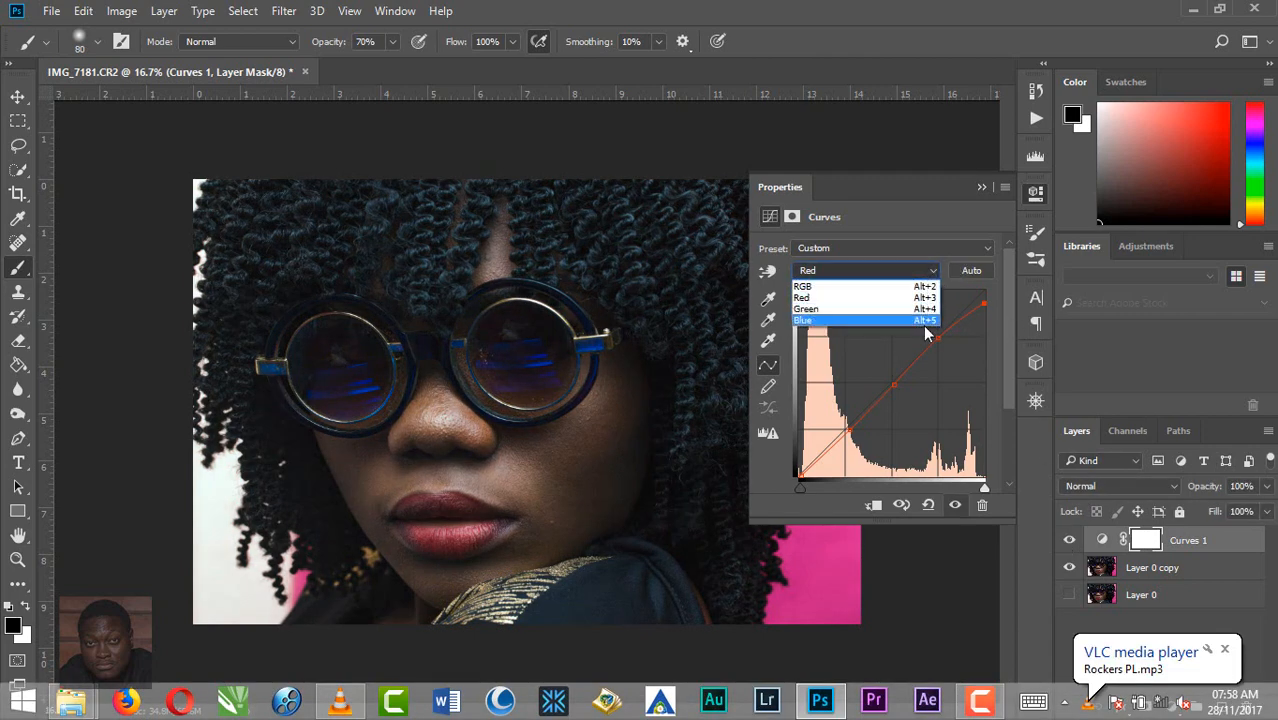
{"action": "left_click", "coordinate": [841, 320]}
{"action": "left_click", "coordinate": [937, 338]}
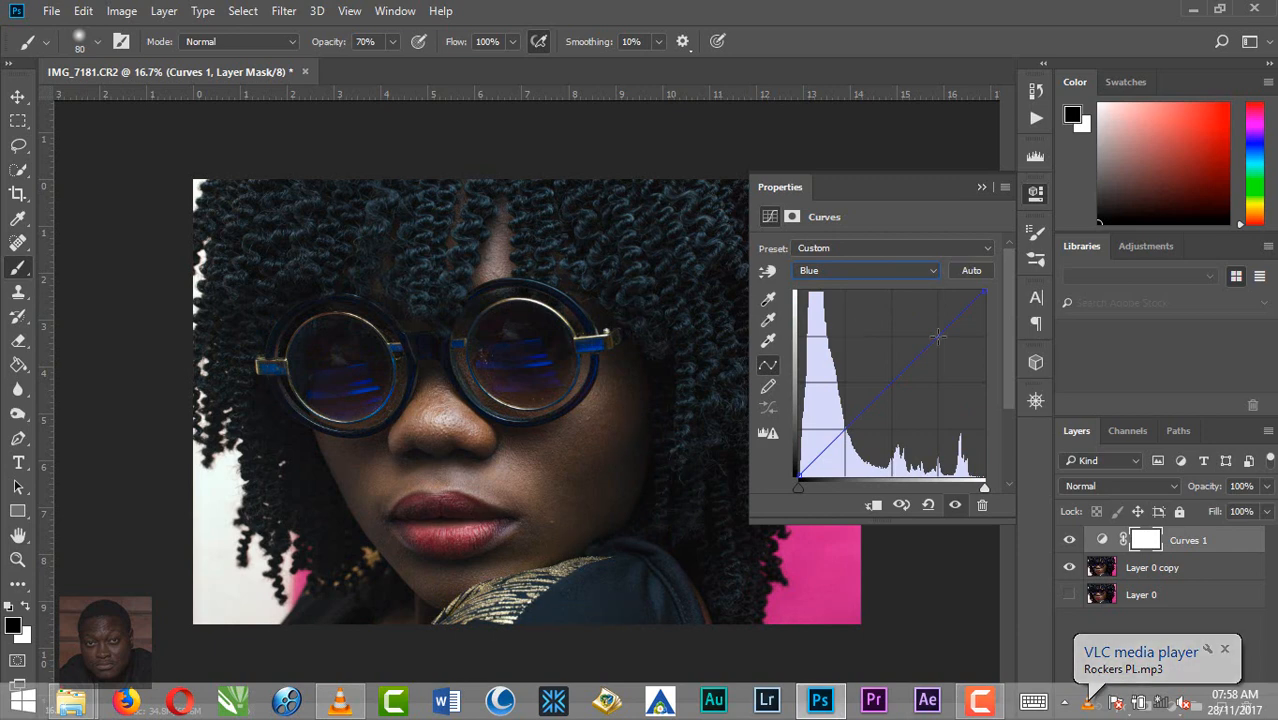
{"action": "left_click", "coordinate": [845, 429]}
{"action": "left_click", "coordinate": [891, 381]}
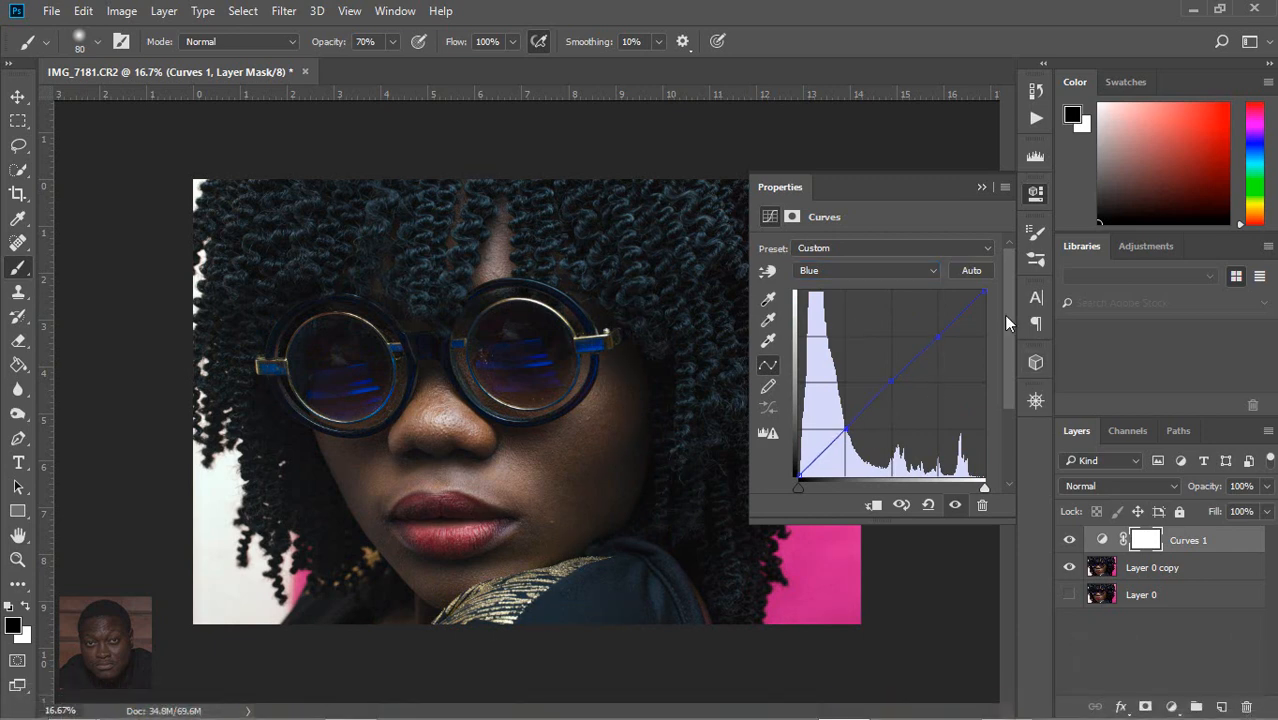
Step: Raise the Blue curve's black point to tint the shadows blue and lower its white point to warm the highlights
{"action": "left_click_drag", "start_coordinate": [799, 476], "coordinate": [799, 461]}
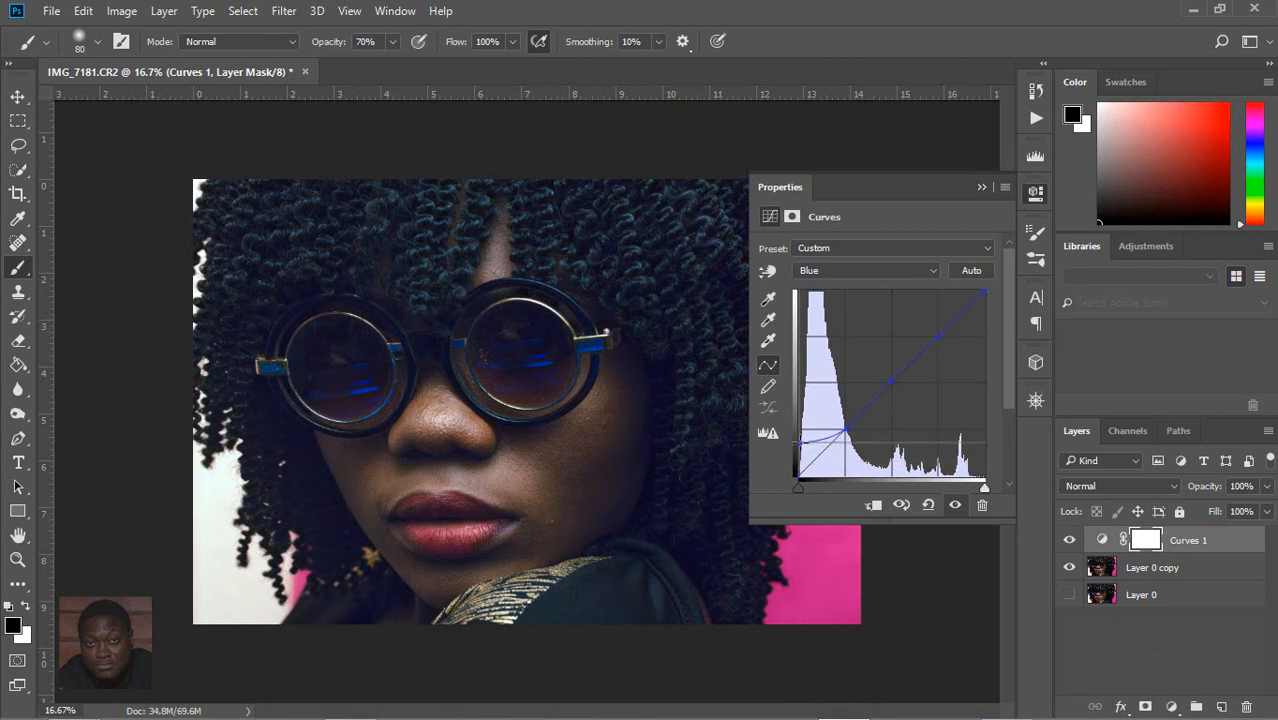
{"action": "left_click_drag", "start_coordinate": [799, 456], "coordinate": [799, 449]}
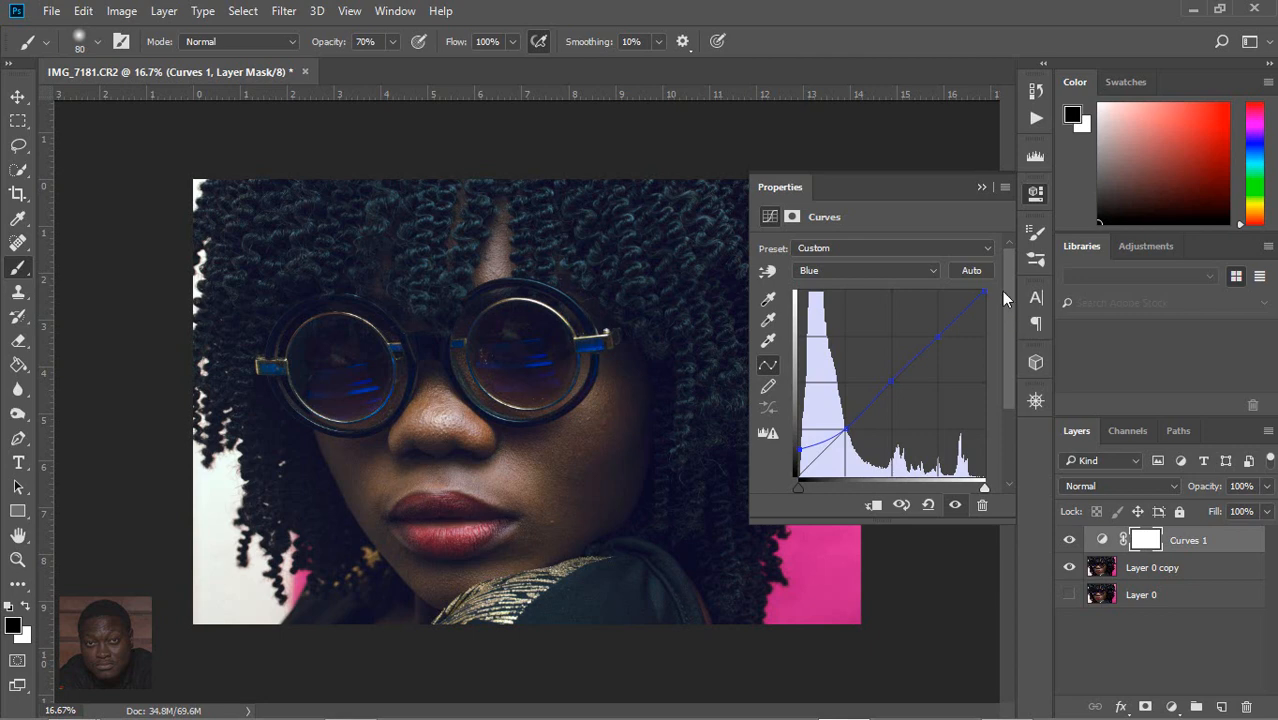
{"action": "left_click_drag", "start_coordinate": [984, 293], "coordinate": [984, 329]}
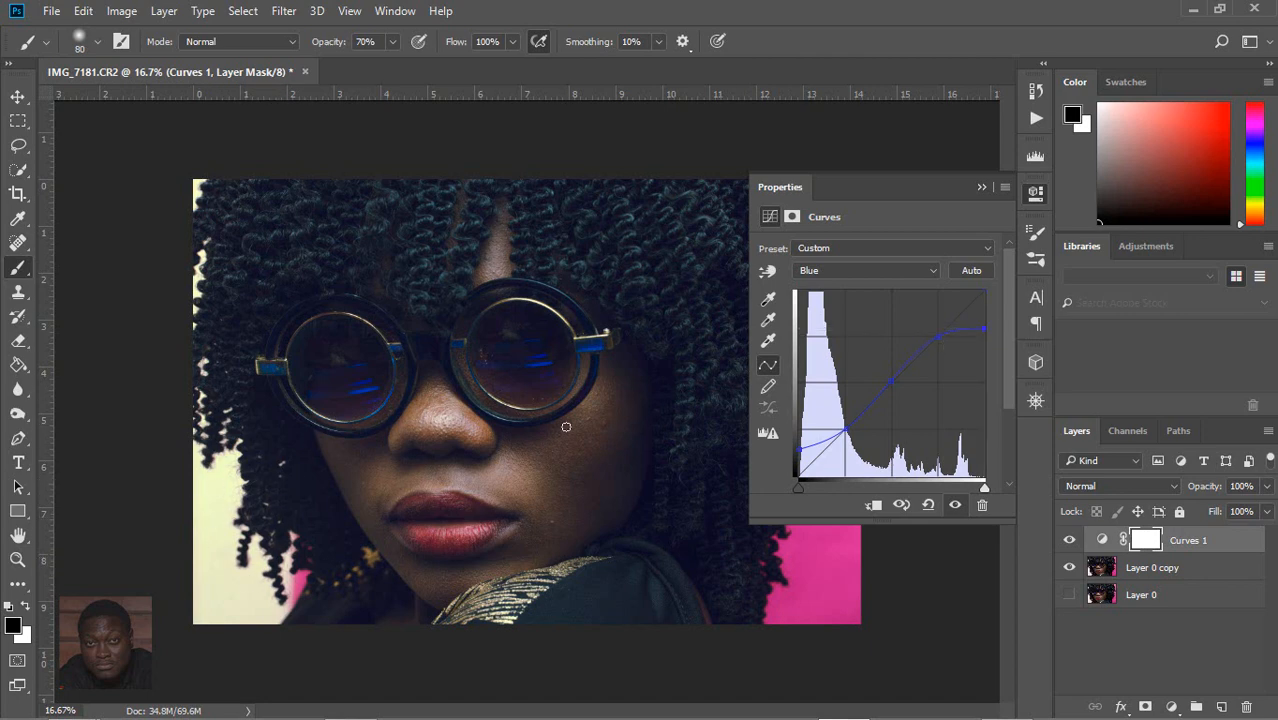
{"action": "mouse_move", "coordinate": [985, 329]}
{"action": "left_mouse_down"}
{"action": "mouse_move", "coordinate": [984, 309]}
{"action": "mouse_move", "coordinate": [988, 331]}
{"action": "left_mouse_up"}
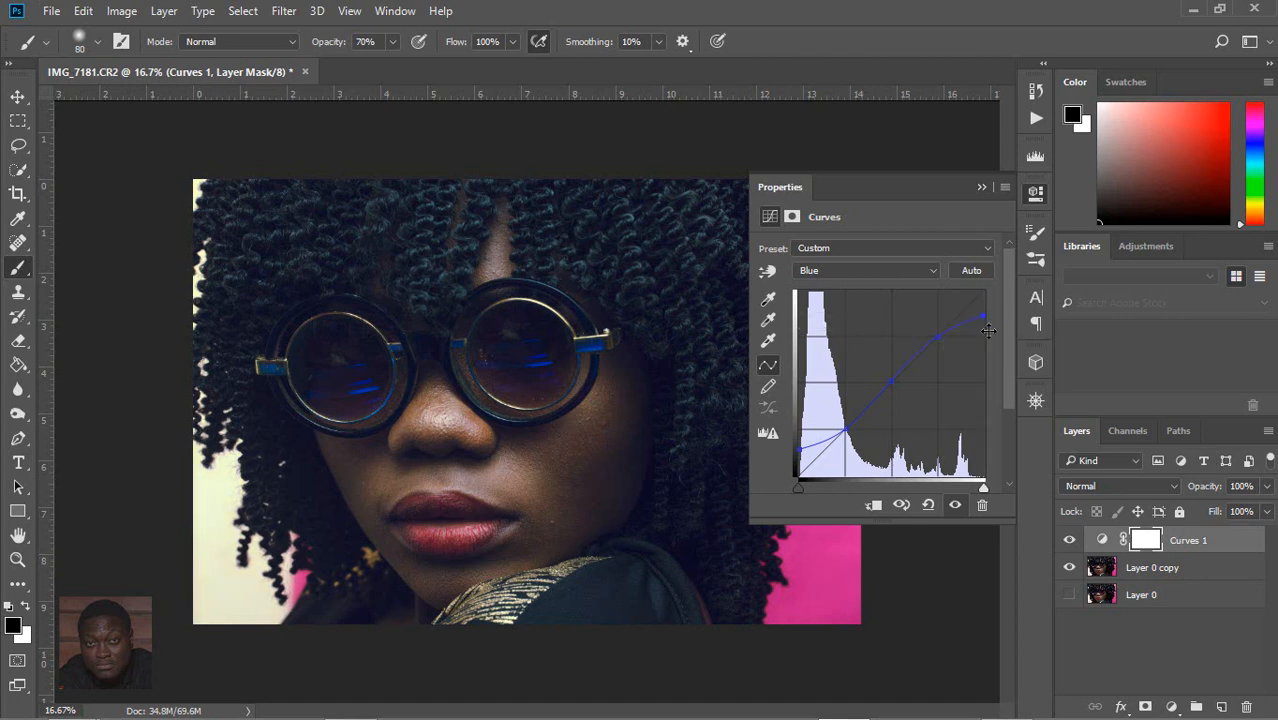
{"action": "left_click_drag", "start_coordinate": [846, 430], "coordinate": [800, 459]}
{"action": "mouse_move", "coordinate": [968, 312]}
{"action": "left_mouse_down"}
{"action": "mouse_move", "coordinate": [966, 282]}
{"action": "mouse_move", "coordinate": [994, 280]}
{"action": "mouse_move", "coordinate": [986, 346]}
{"action": "mouse_move", "coordinate": [986, 311]}
{"action": "mouse_move", "coordinate": [941, 306]}
{"action": "mouse_move", "coordinate": [967, 318]}
{"action": "left_mouse_up"}
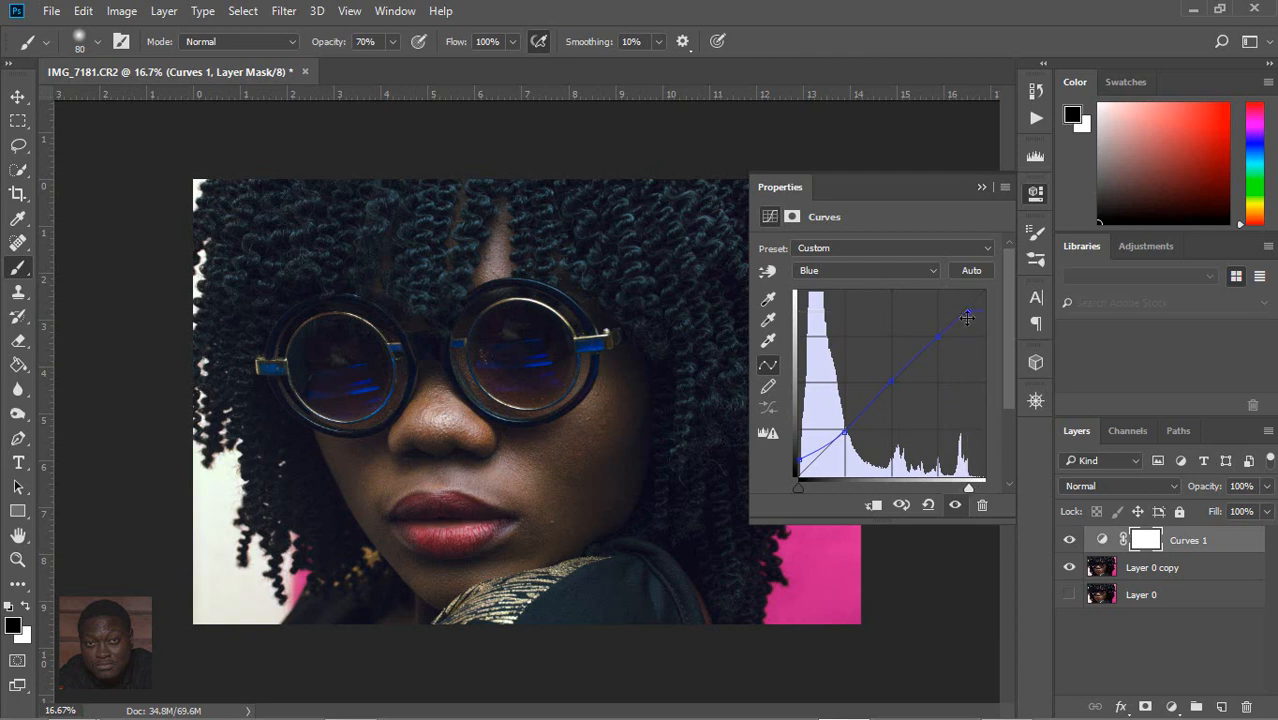
{"action": "mouse_move", "coordinate": [797, 461]}
{"action": "left_mouse_down"}
{"action": "mouse_move", "coordinate": [796, 484]}
{"action": "mouse_move", "coordinate": [788, 451]}
{"action": "left_mouse_up"}
Step: Collapse the curve settings and compare the whole photo with and without the Curves 1 color grade
{"action": "left_click", "coordinate": [1070, 541]}
{"action": "left_click", "coordinate": [1070, 541]}
{"action": "left_click", "coordinate": [982, 188]}
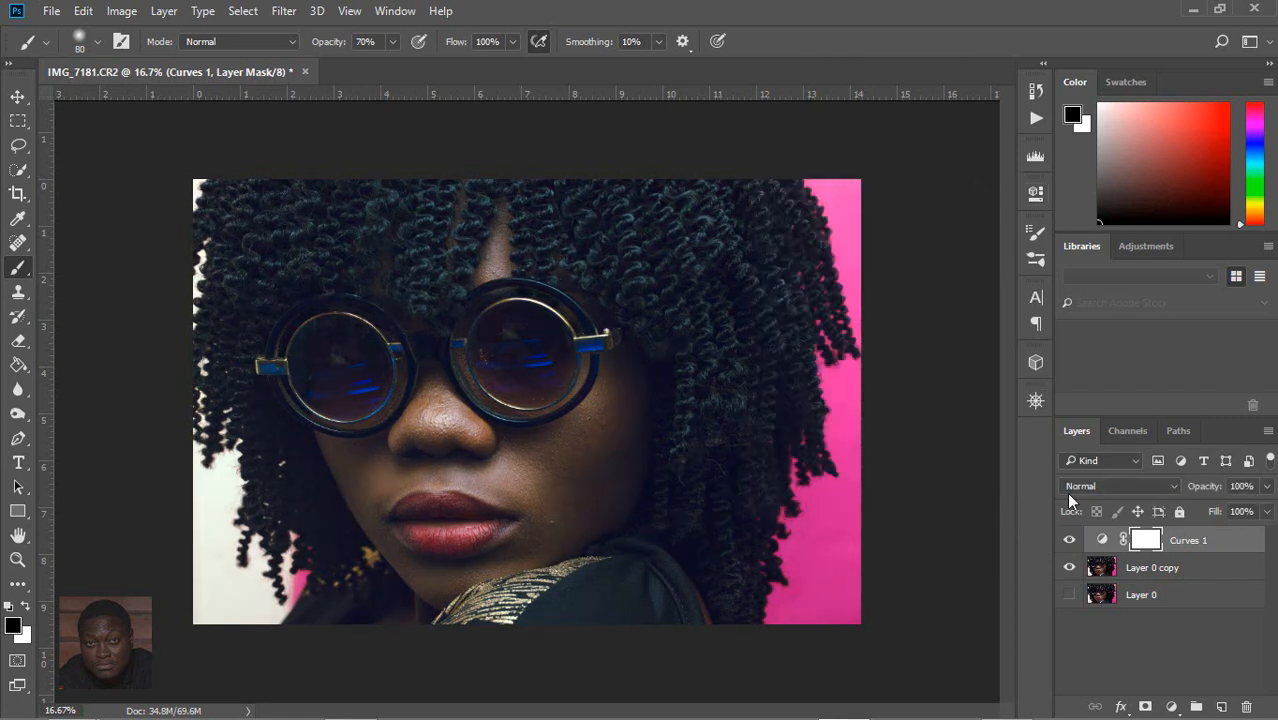
{"action": "left_click", "coordinate": [1068, 541]}
{"action": "left_click", "coordinate": [1068, 541]}
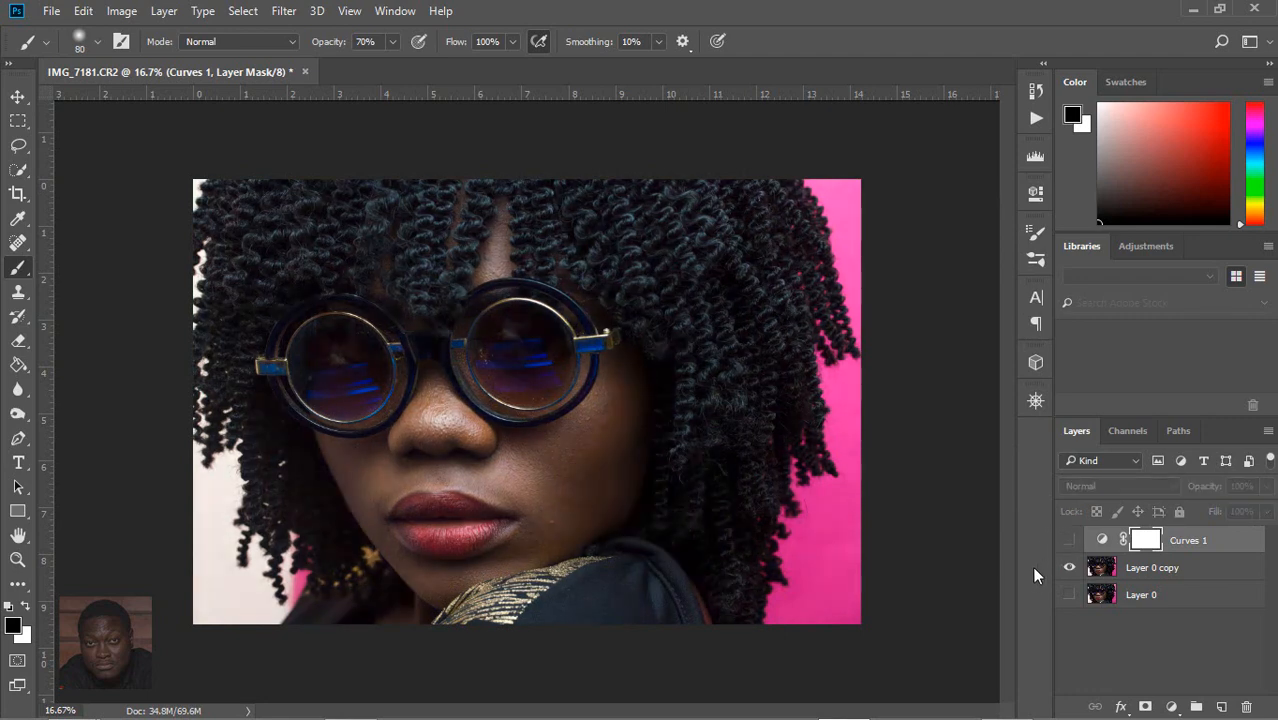
{"action": "left_click", "coordinate": [1068, 541]}
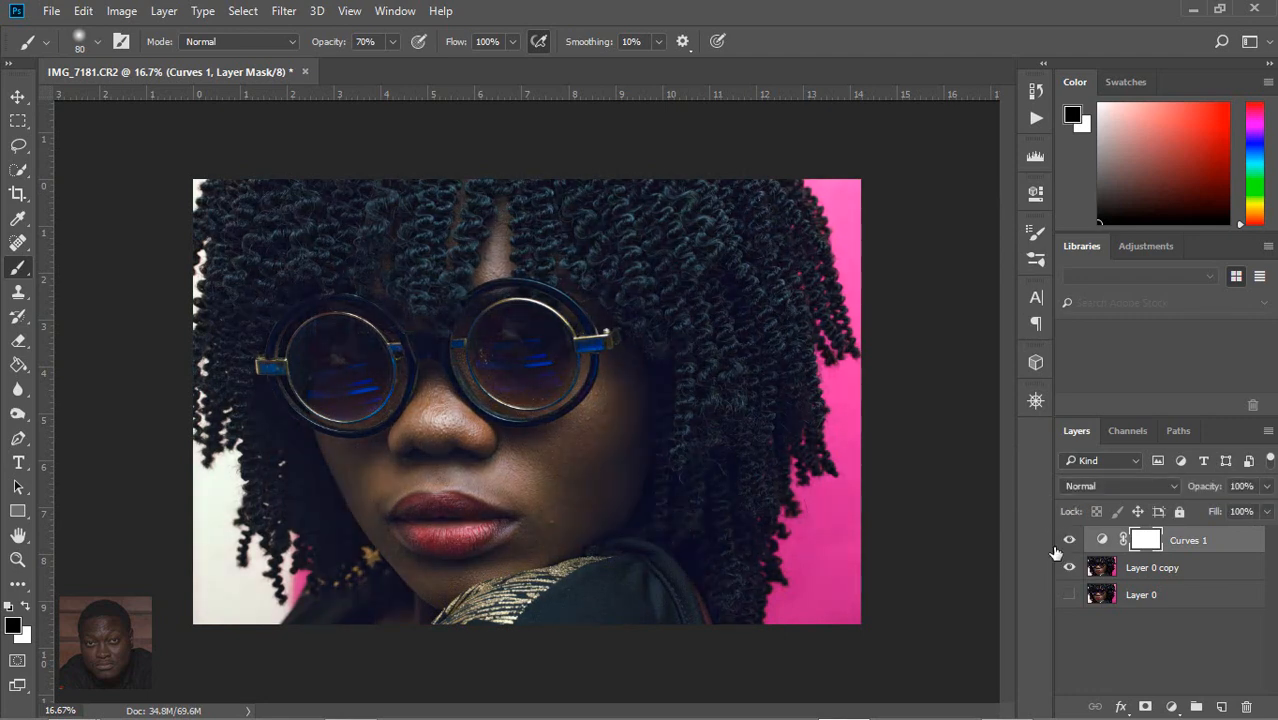
{"action": "left_click", "coordinate": [1068, 541]}
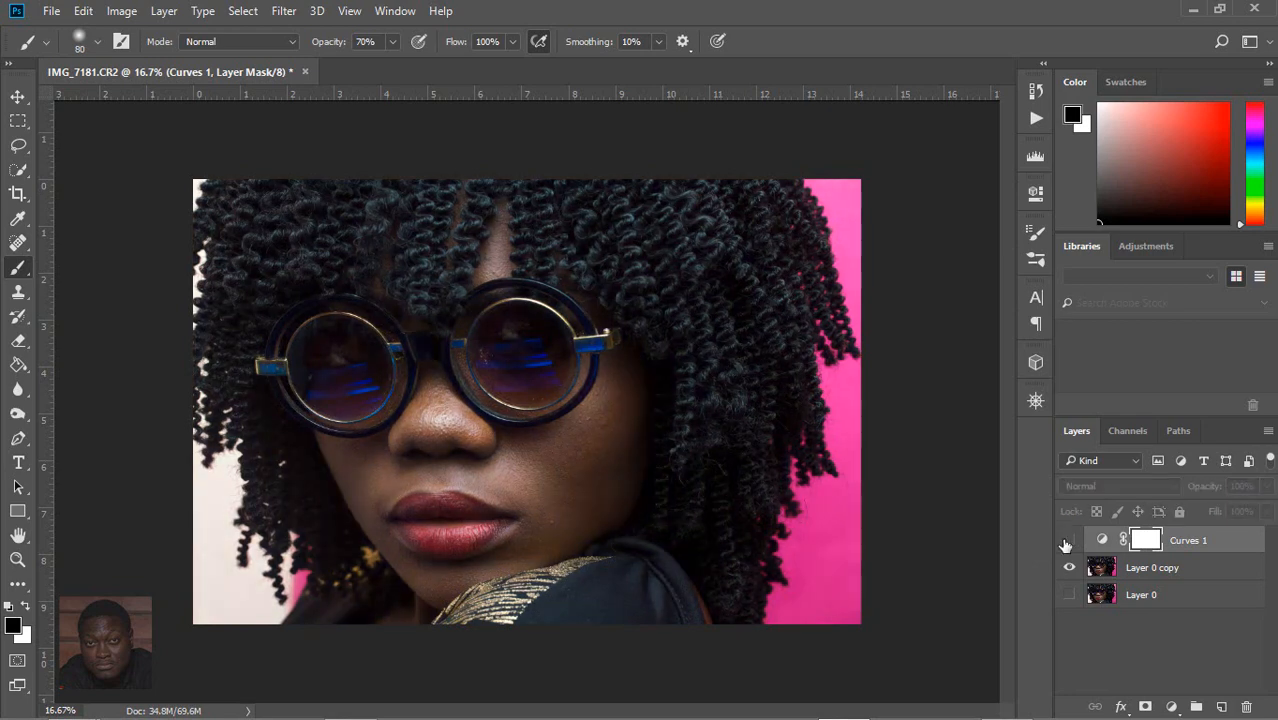
Step: Reduce the Curves 1 layer's opacity to 64% and compare the photo with and without the grade
{"action": "left_click", "coordinate": [1068, 541]}
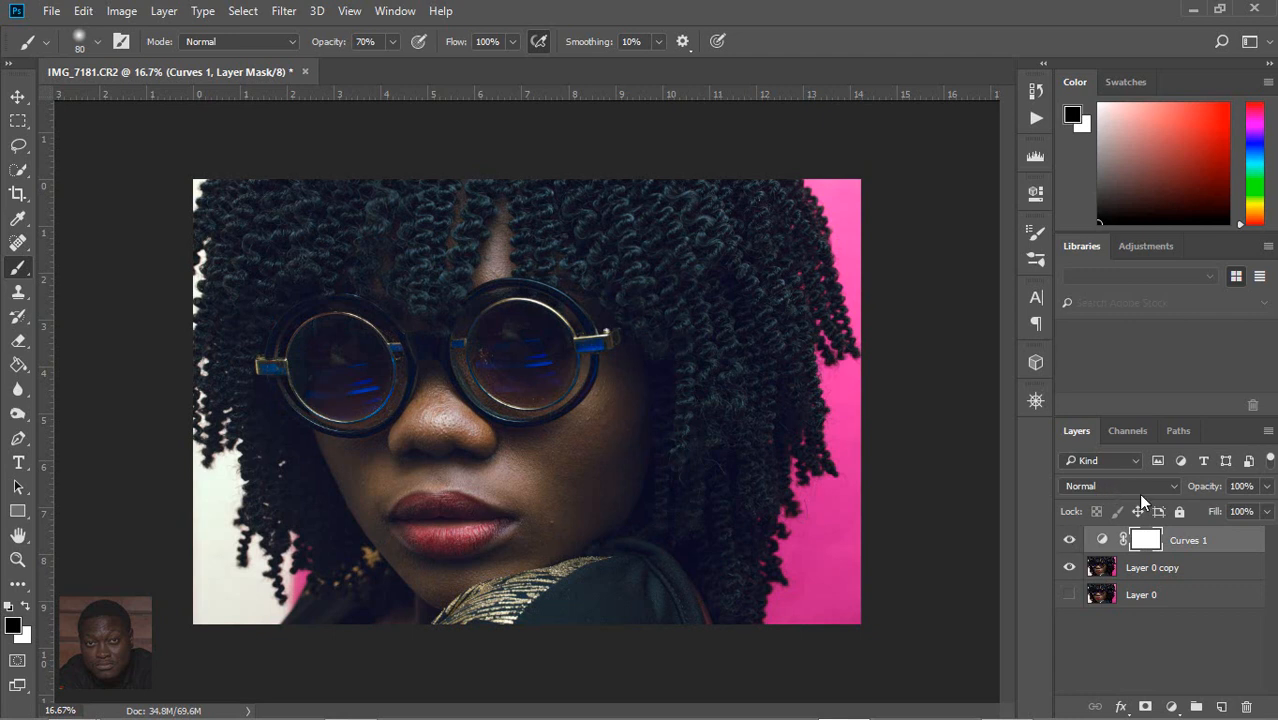
{"action": "left_click", "coordinate": [1265, 486]}
{"action": "left_click_drag", "start_coordinate": [1264, 510], "coordinate": [1242, 514]}
{"action": "left_click", "coordinate": [1232, 514]}
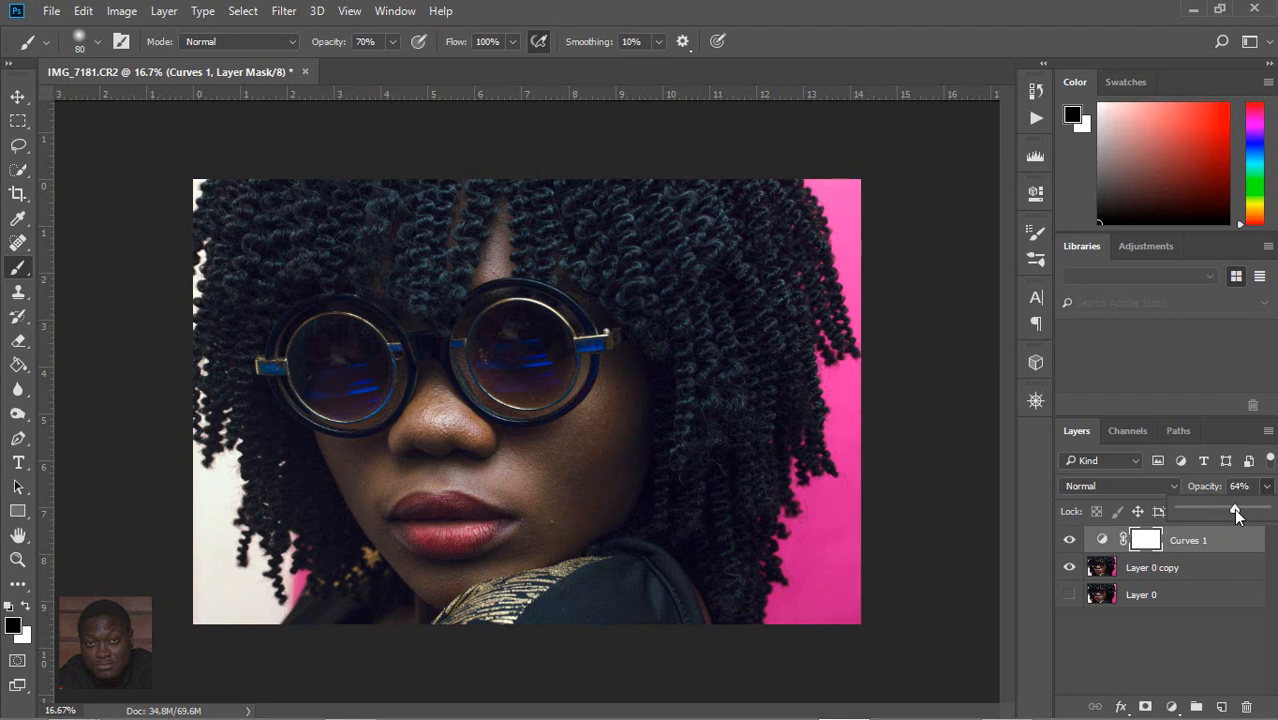
{"action": "left_click", "coordinate": [1067, 540]}
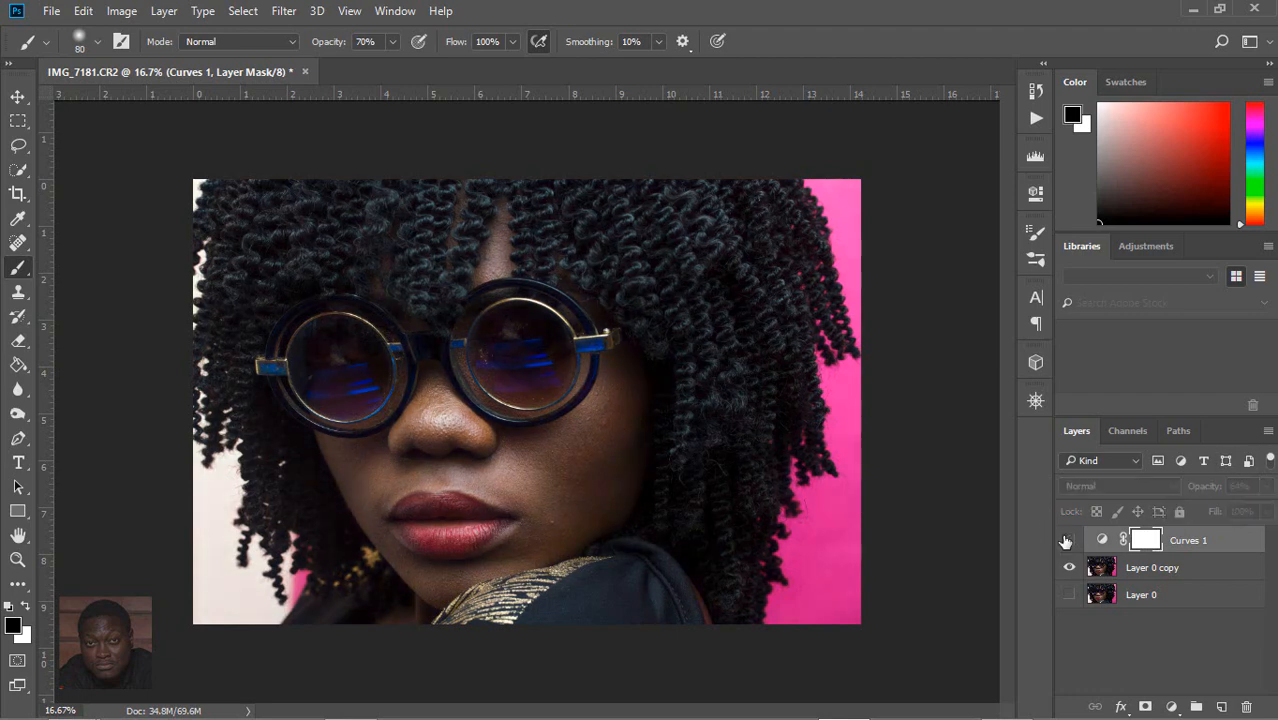
{"action": "left_click", "coordinate": [1067, 540]}
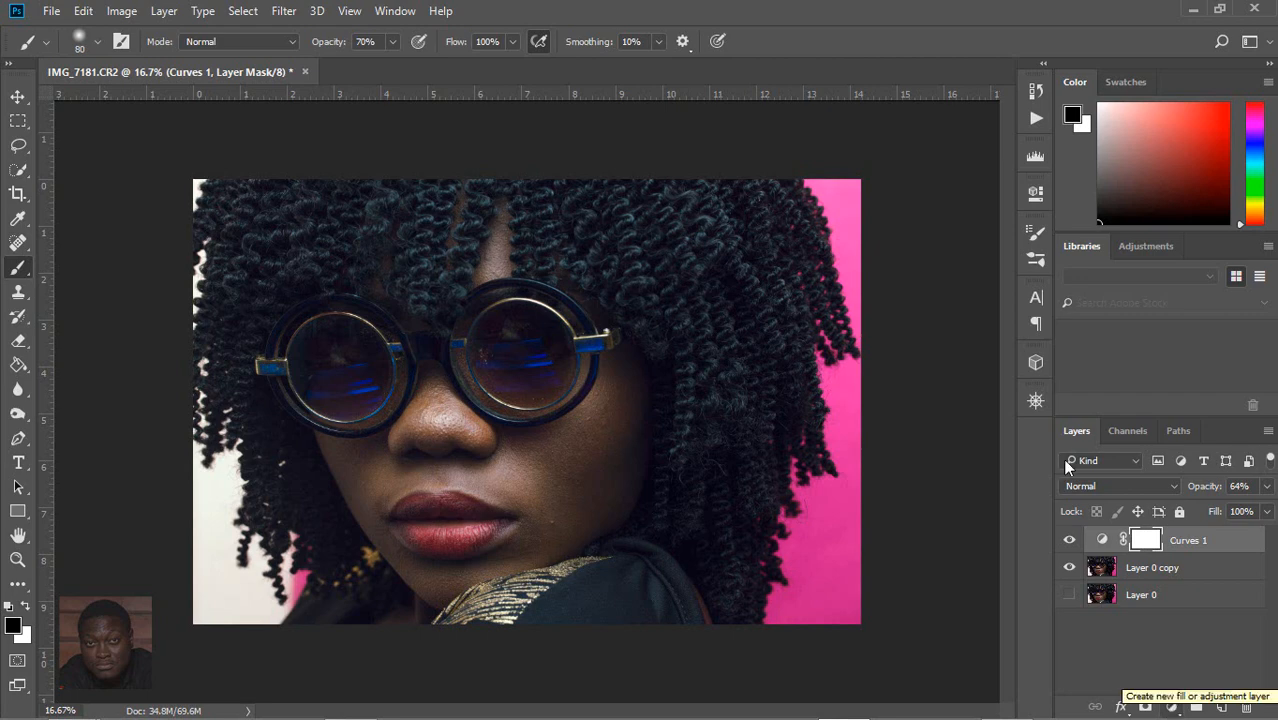
Step: Add a Black & White adjustment layer with Reds at 88, Blues at 113 and reduced Yellows
{"action": "left_click", "coordinate": [1171, 706]}
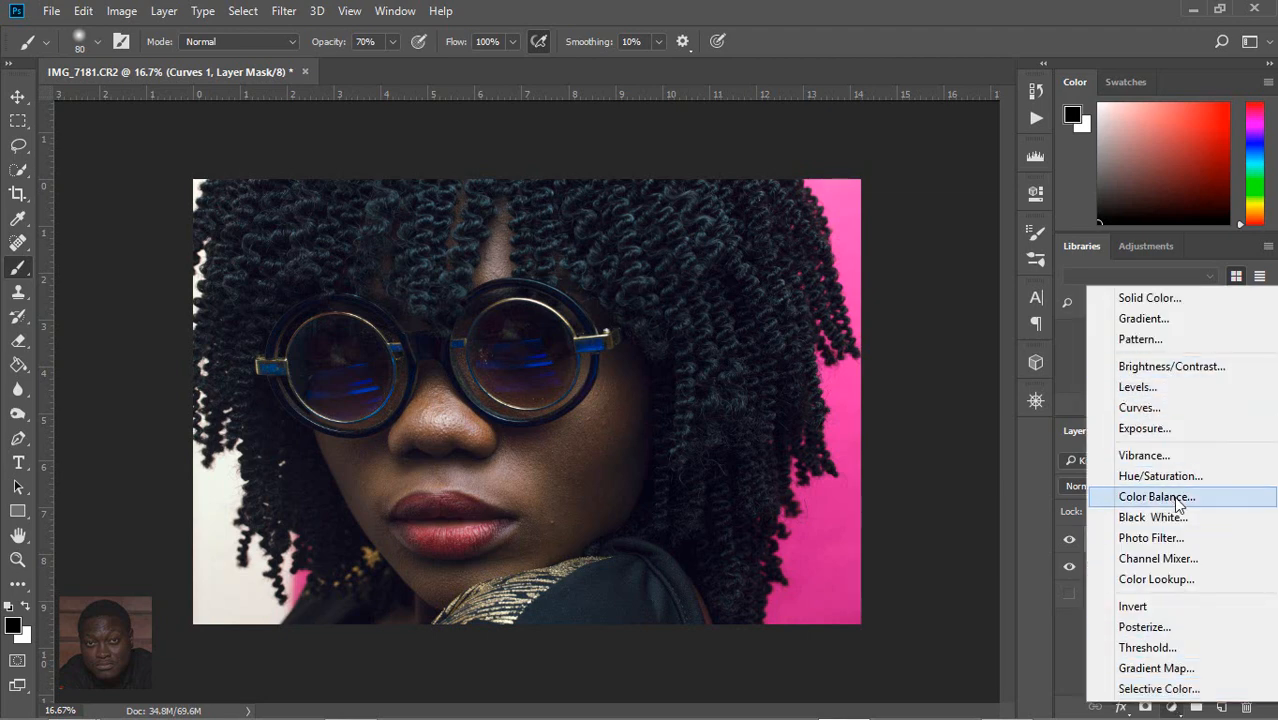
{"action": "left_click", "coordinate": [1127, 517]}
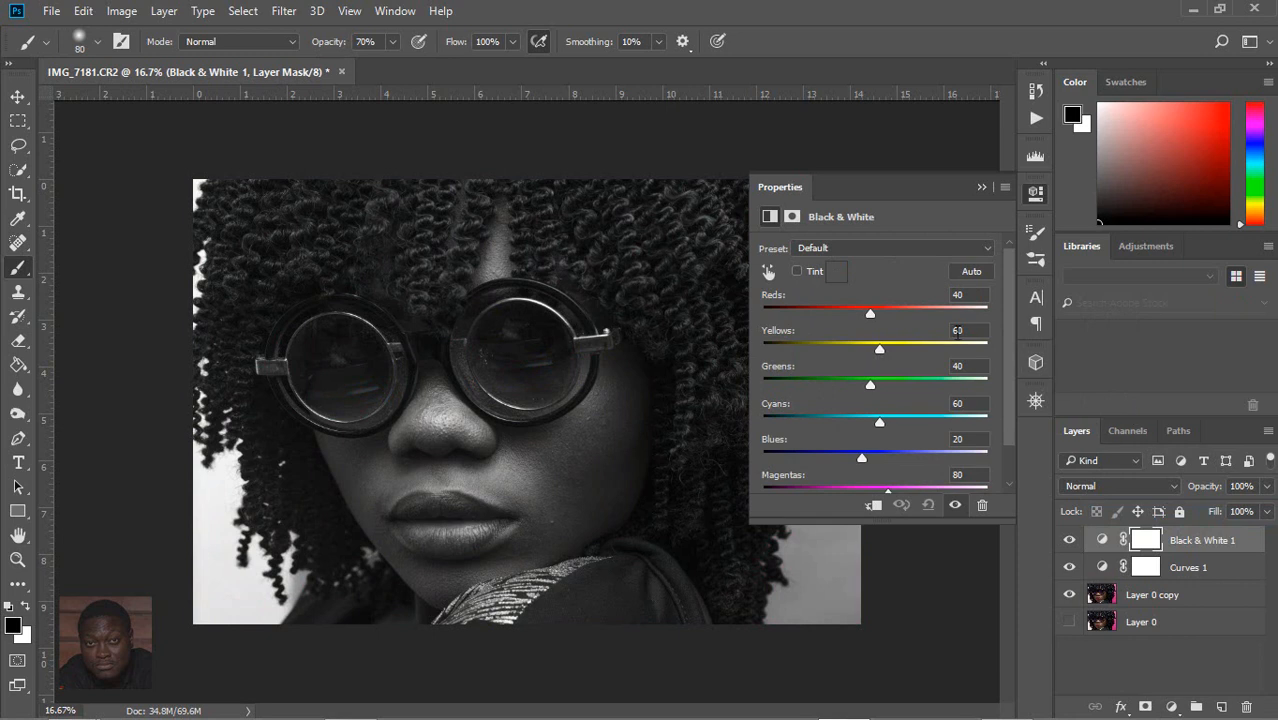
{"action": "left_click_drag", "start_coordinate": [870, 313], "coordinate": [842, 345]}
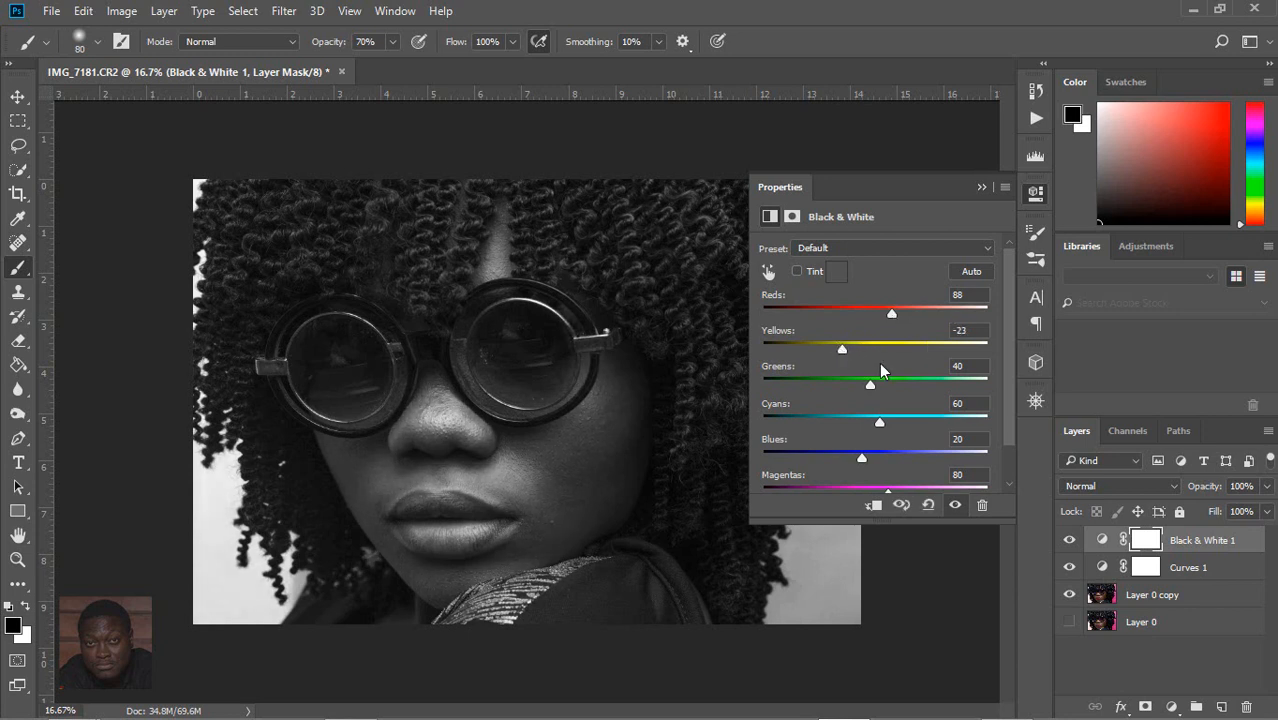
{"action": "left_click_drag", "start_coordinate": [861, 457], "coordinate": [903, 460]}
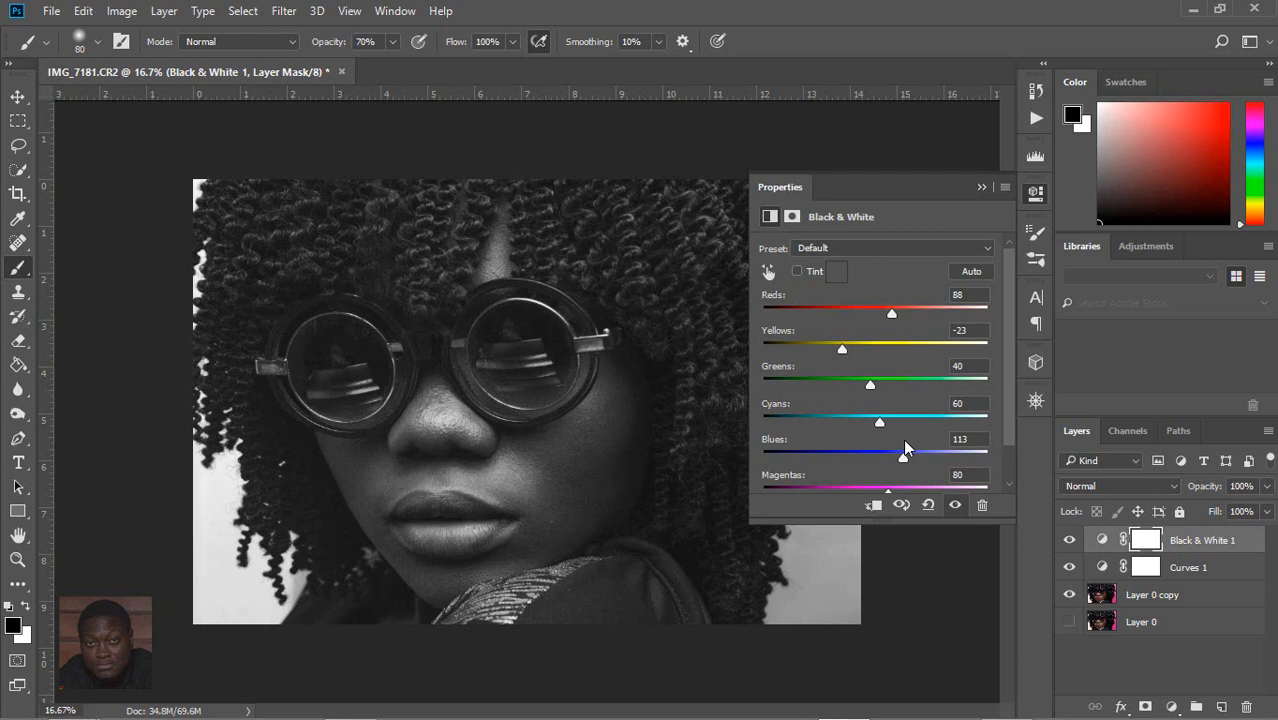
{"action": "mouse_move", "coordinate": [842, 348]}
{"action": "left_mouse_down"}
{"action": "mouse_move", "coordinate": [829, 348]}
{"action": "mouse_move", "coordinate": [852, 347]}
{"action": "left_mouse_up"}
{"action": "left_click", "coordinate": [982, 188]}
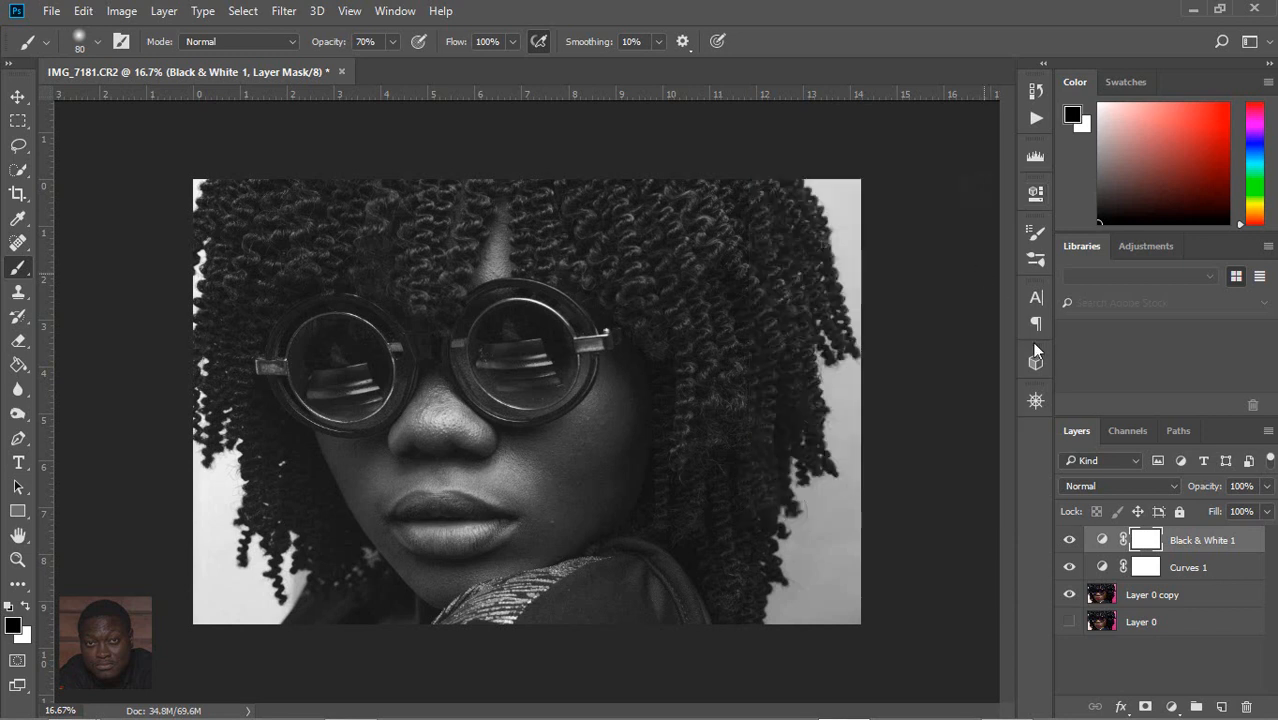
Step: Set the Black & White 1 layer's blend mode to Soft Light and its opacity to 28%
{"action": "left_click", "coordinate": [1173, 485]}
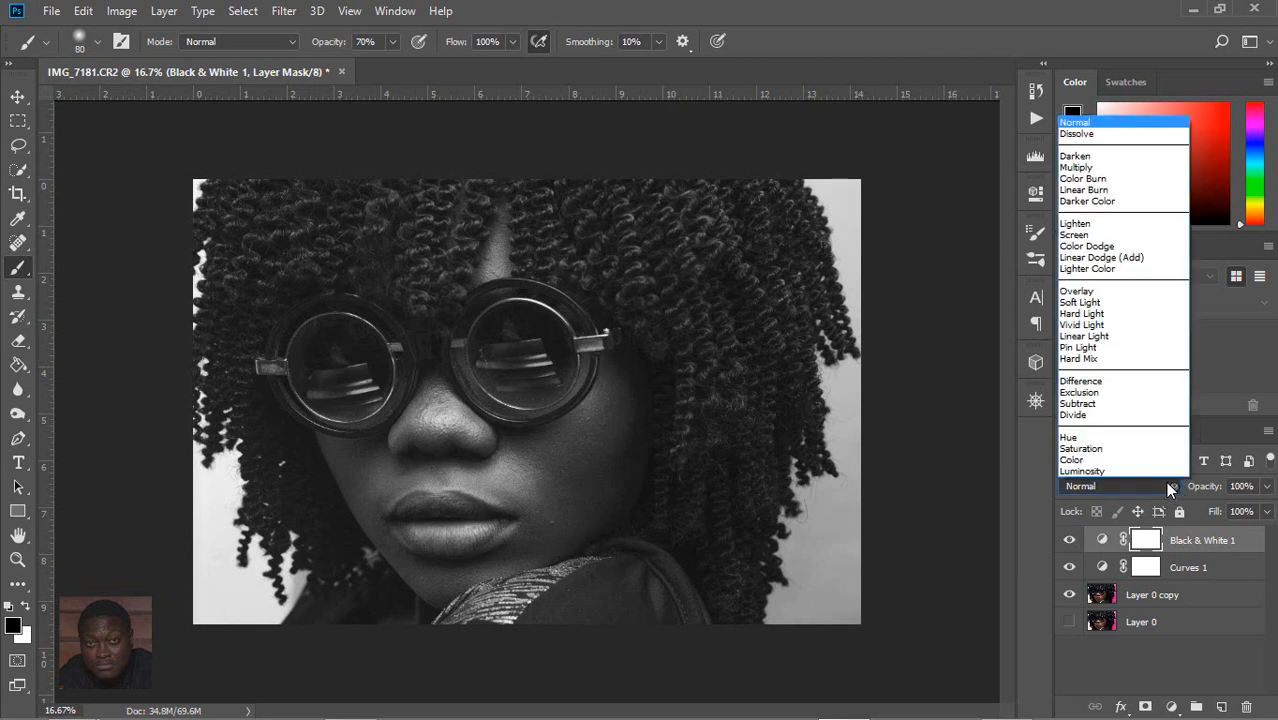
{"action": "left_click", "coordinate": [1094, 302]}
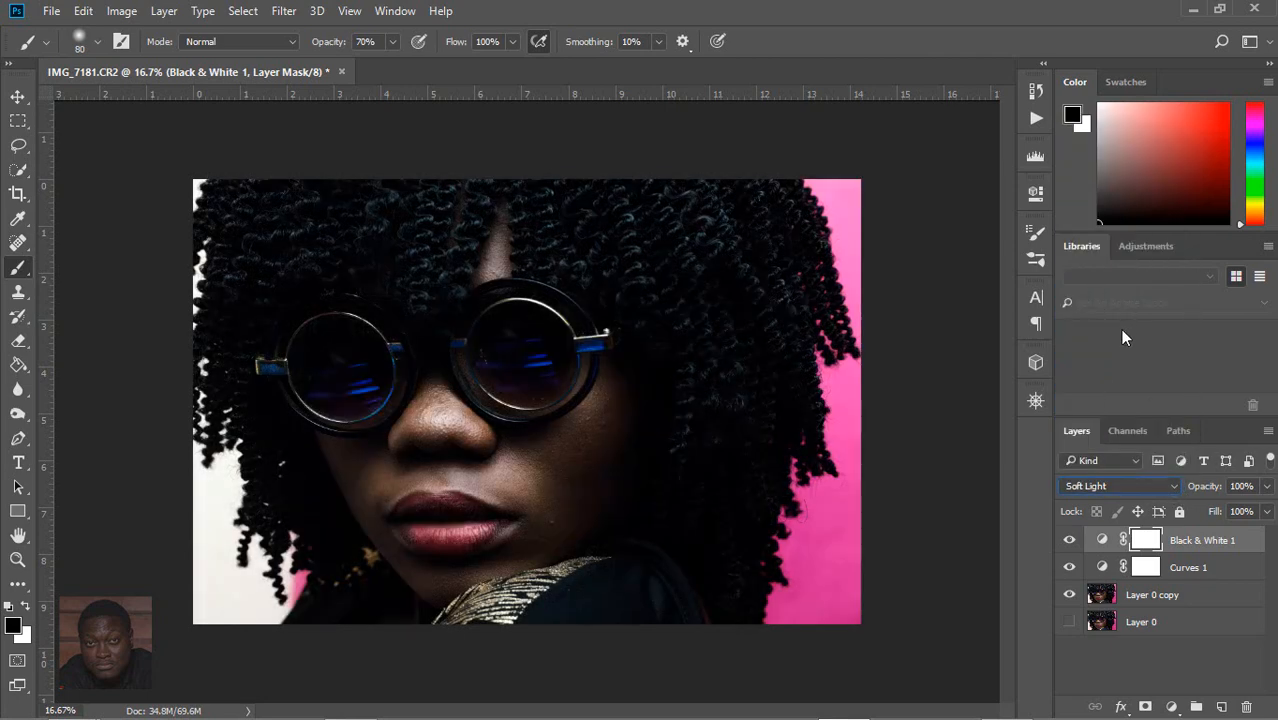
{"action": "left_click", "coordinate": [1266, 486]}
{"action": "left_click_drag", "start_coordinate": [1262, 510], "coordinate": [1191, 510]}
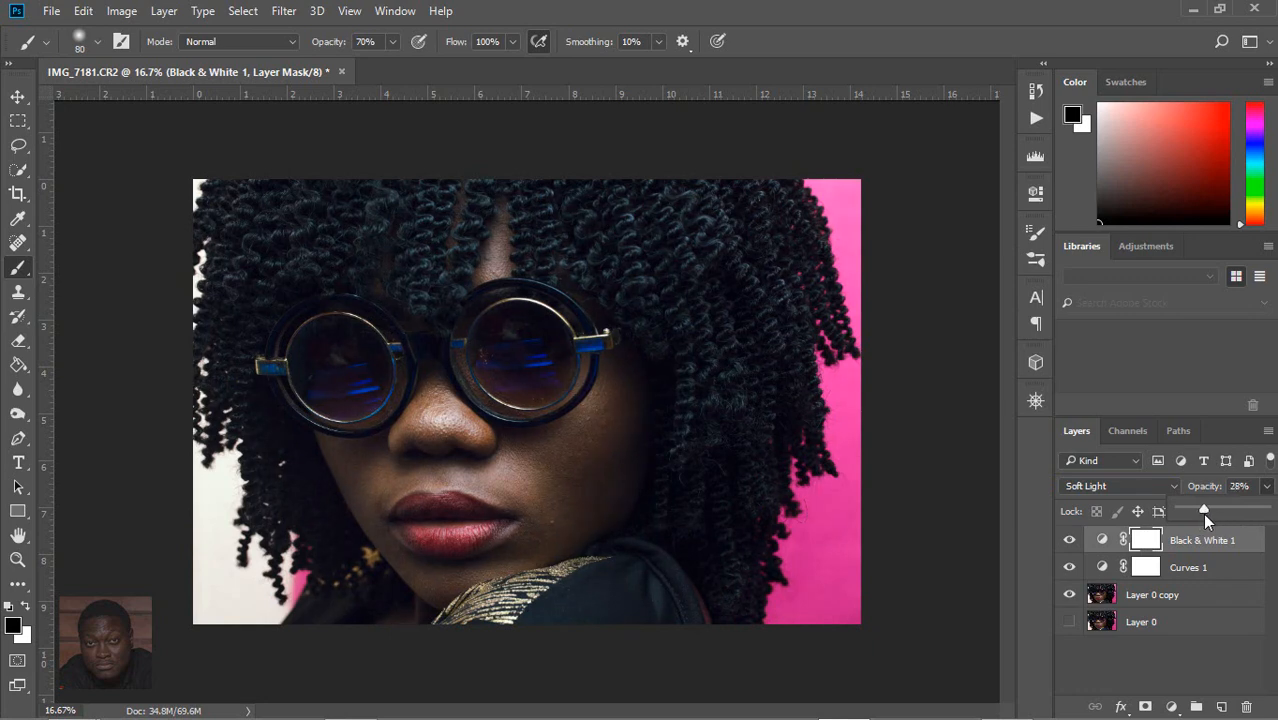
{"action": "key", "text": "Return"}
Step: Compare the photo with and without the Black & White 1 and Curves 1 layers, and dismiss the media player notification
{"action": "left_click", "coordinate": [1073, 541]}
{"action": "left_click", "coordinate": [1073, 541]}
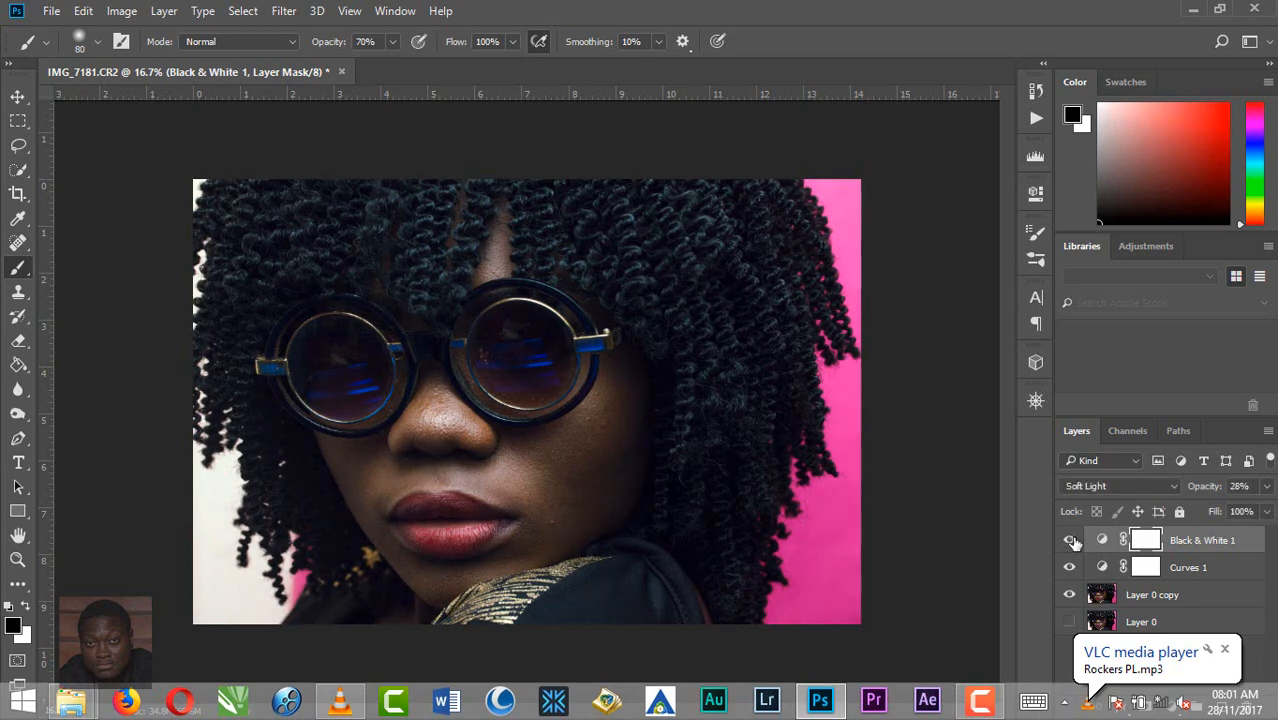
{"action": "left_click", "coordinate": [1072, 541]}
{"action": "left_click", "coordinate": [1072, 541]}
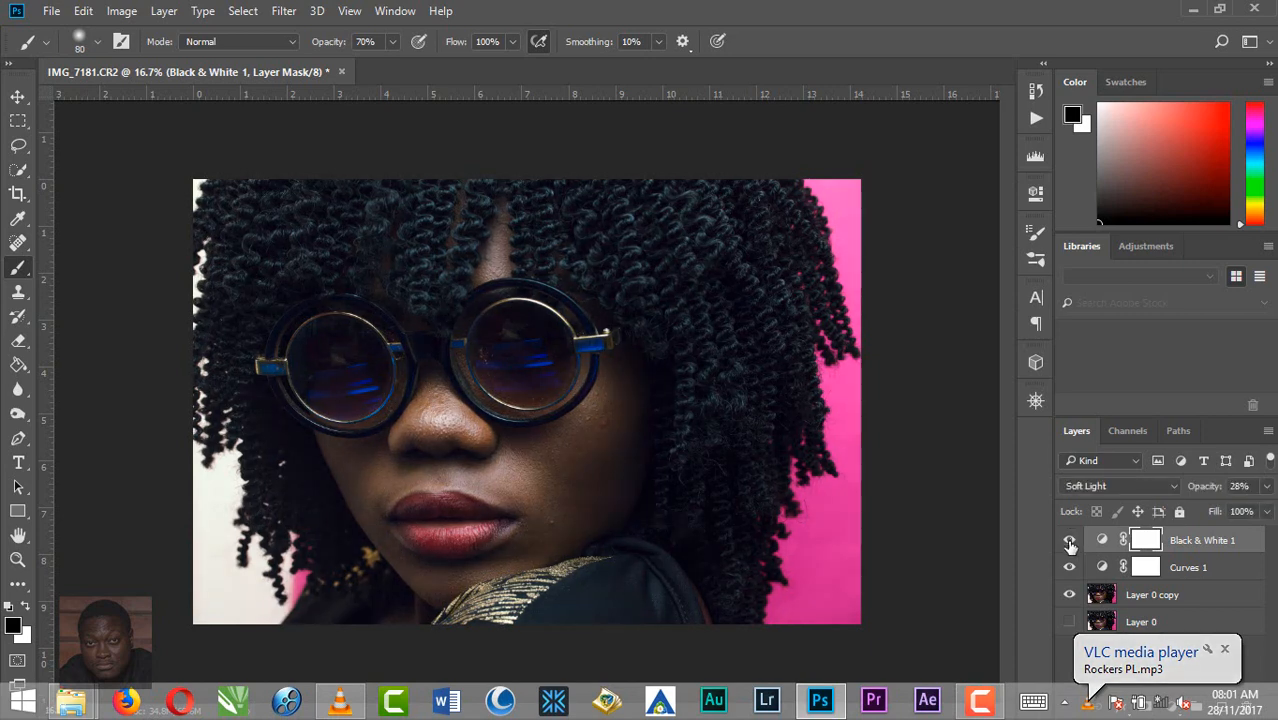
{"action": "left_click", "coordinate": [1069, 569]}
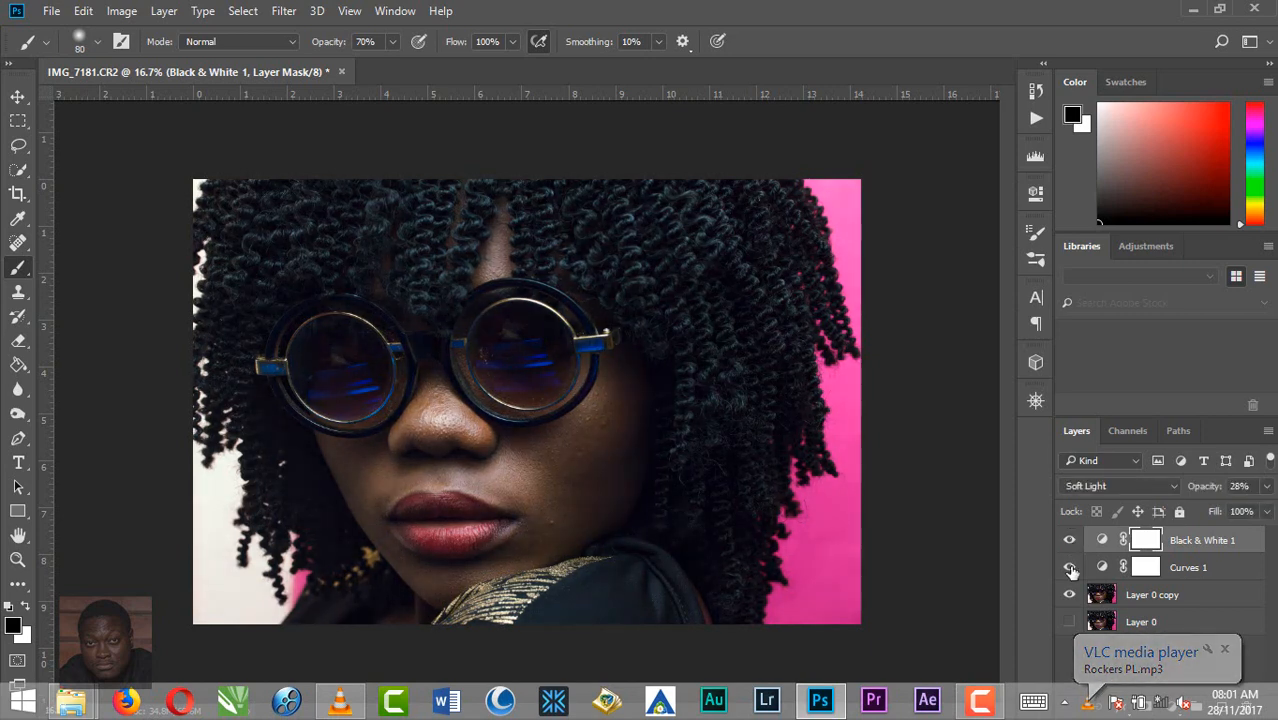
{"action": "left_click", "coordinate": [1224, 648]}
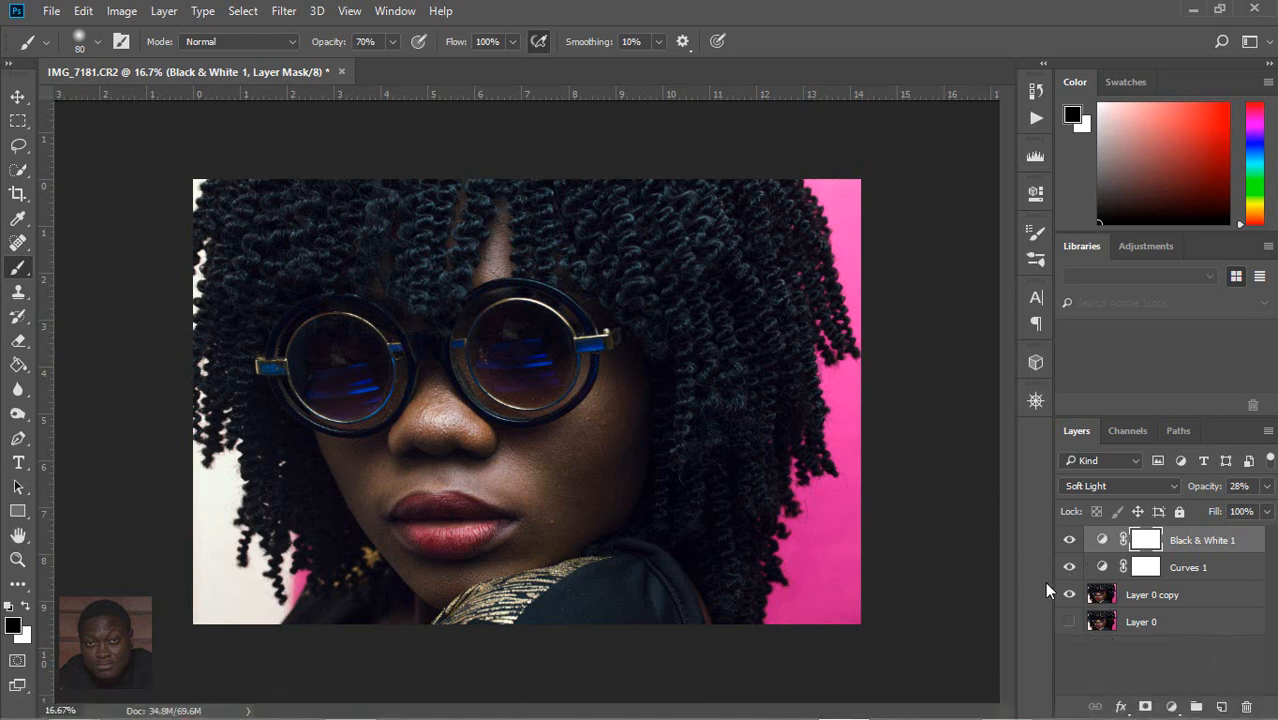
Step: Create a new layer above the adjustments and fill it with the default black foreground color
{"action": "left_click", "coordinate": [1221, 707]}
{"action": "key", "text": "d"}
{"action": "key", "text": "g"}
{"action": "left_click", "coordinate": [561, 334]}
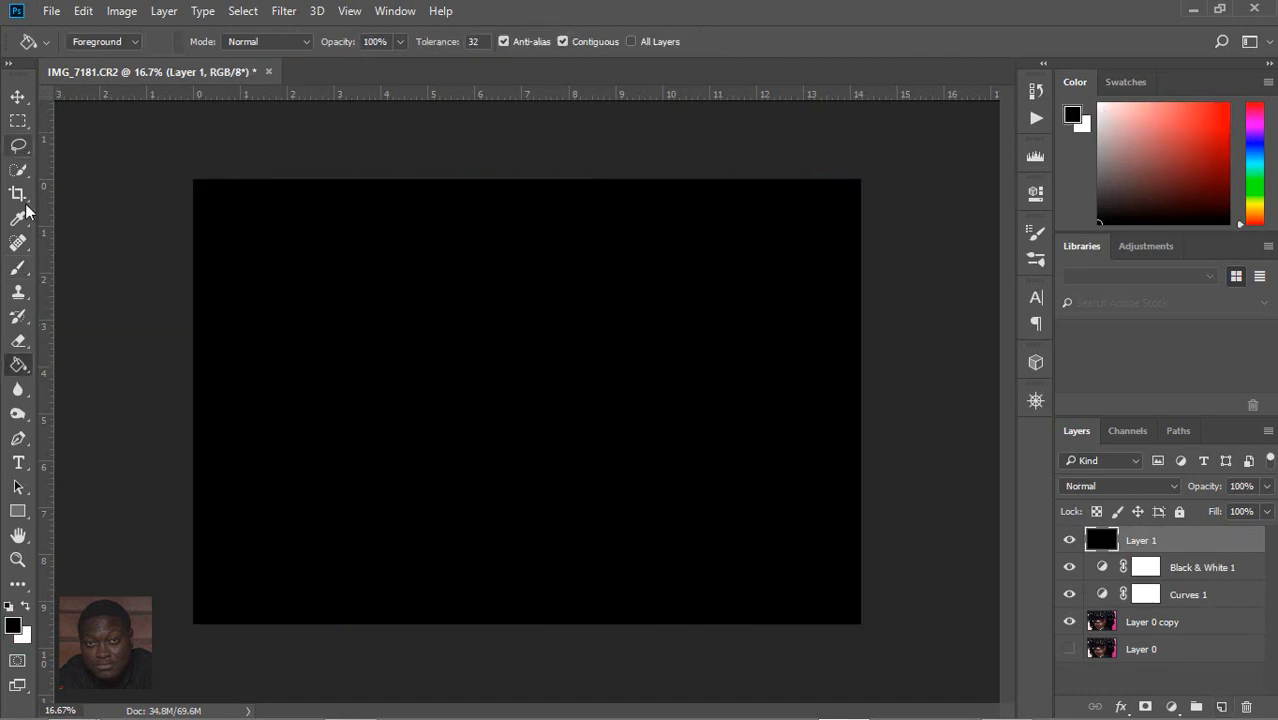
Step: Lower the black layer's opacity to 78% and ready the Eraser tool with a 2500 px tip
{"action": "left_click", "coordinate": [19, 345]}
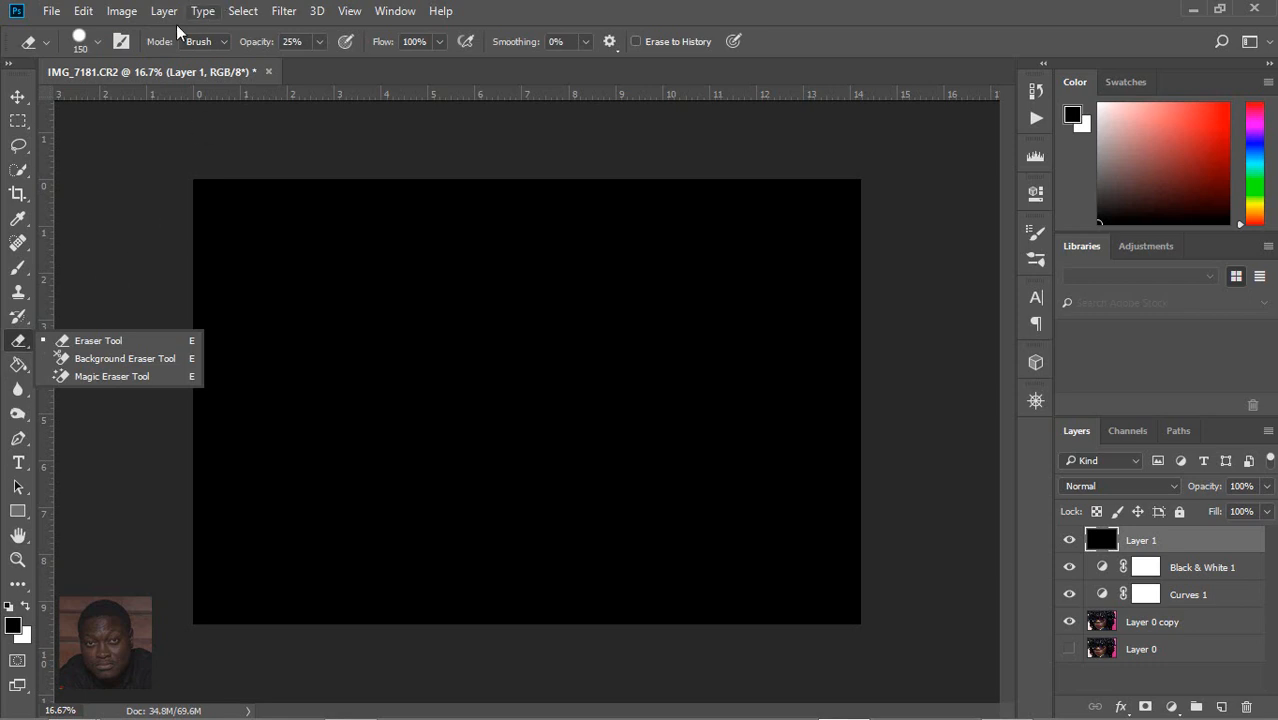
{"action": "left_click", "coordinate": [100, 40]}
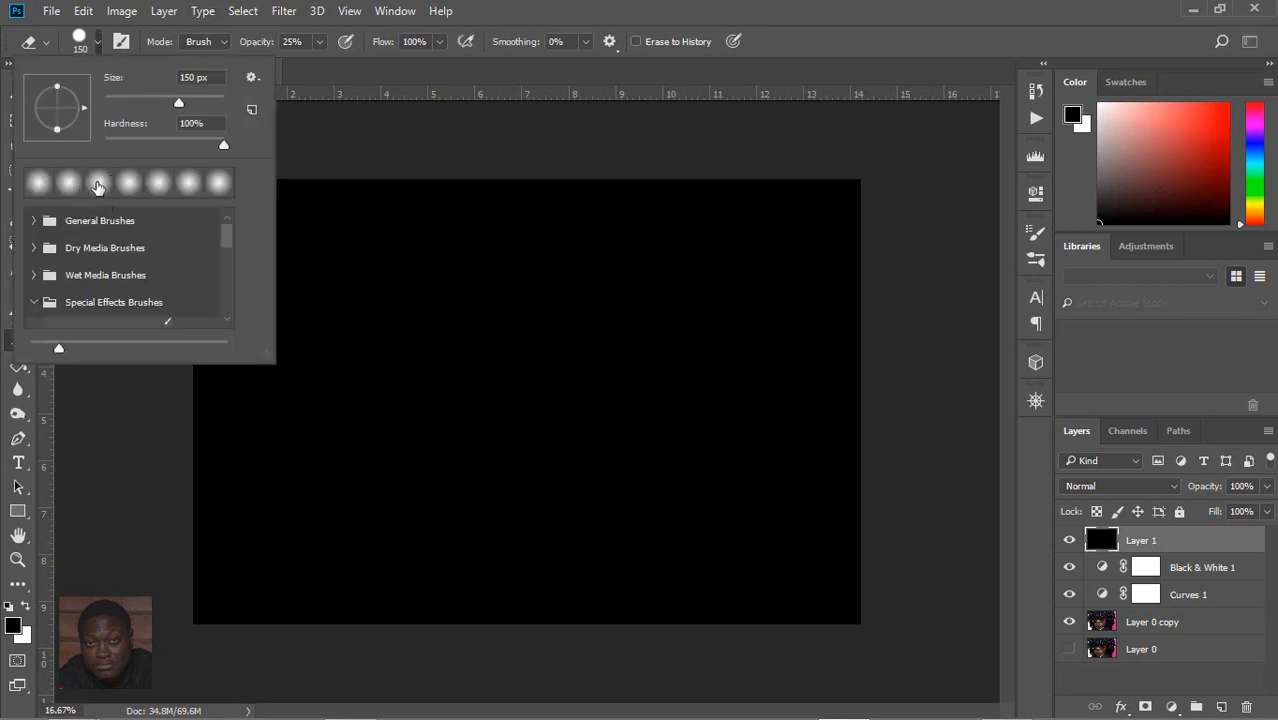
{"action": "key", "text": "b"}
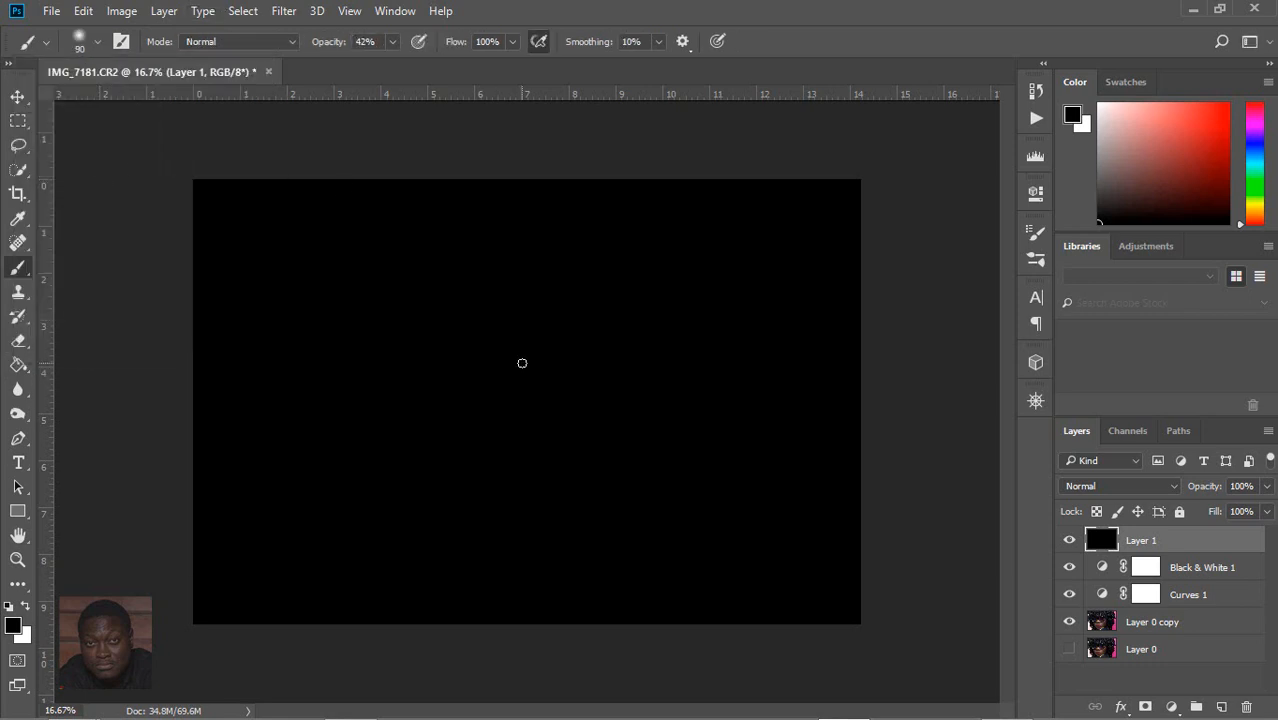
{"action": "key", "text": "bracketright"}
{"action": "key", "text": "bracketright"}
{"action": "key", "text": "bracketright"}
{"action": "key", "text": "bracketright"}
{"action": "key", "text": "bracketright"}
{"action": "key", "text": "bracketright"}
{"action": "key", "text": "bracketright"}
{"action": "key", "text": "bracketright"}
{"action": "key", "text": "bracketright"}
{"action": "key", "text": "bracketright"}
{"action": "key", "text": "bracketright"}
{"action": "key", "text": "bracketright"}
{"action": "key", "text": "bracketright"}
{"action": "key", "text": "bracketright"}
{"action": "key", "text": "bracketright"}
{"action": "key", "text": "bracketright"}
{"action": "key", "text": "bracketright"}
{"action": "key", "text": "bracketright"}
{"action": "key", "text": "bracketright"}
{"action": "key", "text": "bracketright"}
{"action": "mouse_move", "coordinate": [1266, 486]}
{"action": "left_mouse_down"}
{"action": "mouse_move", "coordinate": [1266, 512]}
{"action": "mouse_move", "coordinate": [1246, 512]}
{"action": "left_mouse_up"}
{"action": "key", "text": "e"}
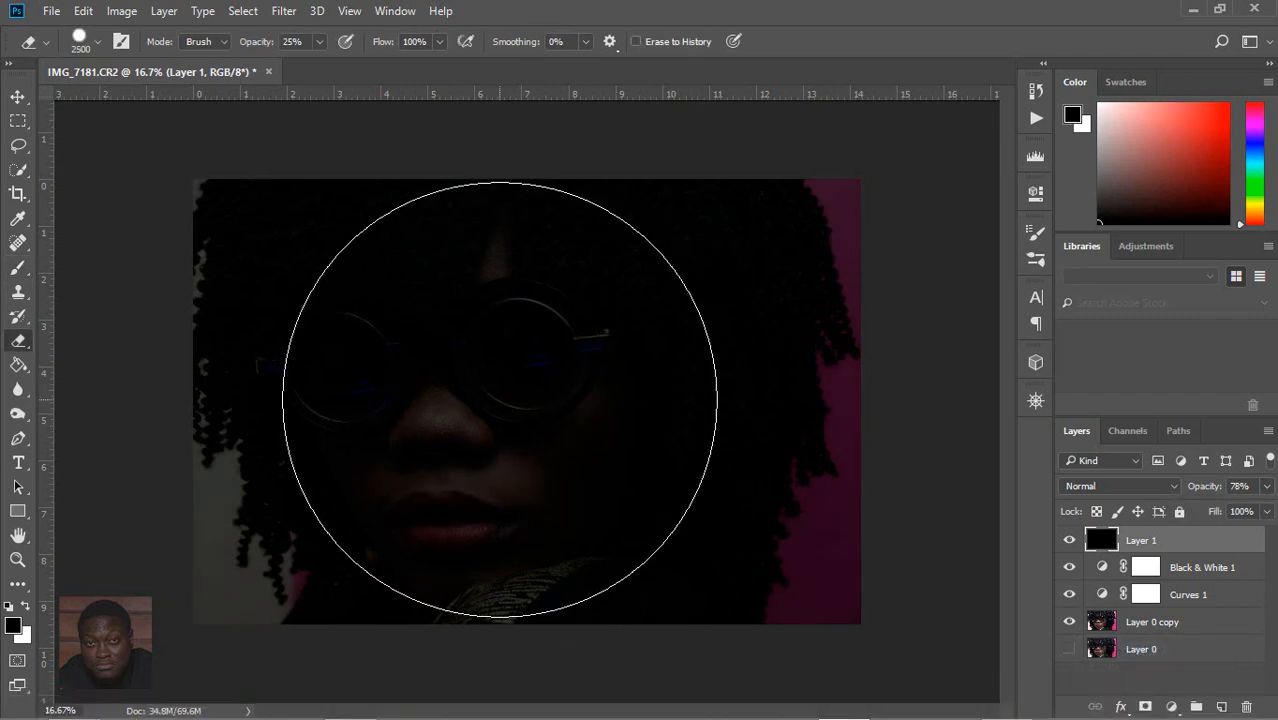
{"action": "key", "text": "["}
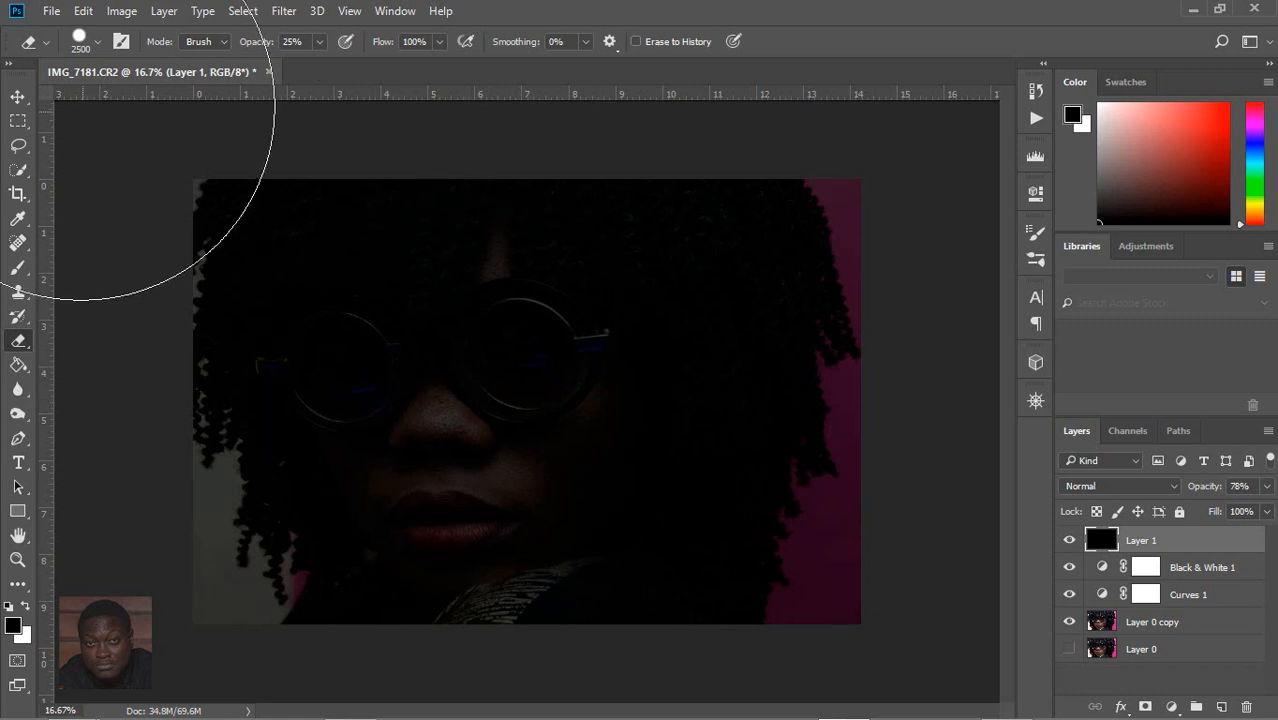
Step: Reduce the eraser's hardness to the minimum and resize its soft tip to 3300 px
{"action": "left_click", "coordinate": [84, 43]}
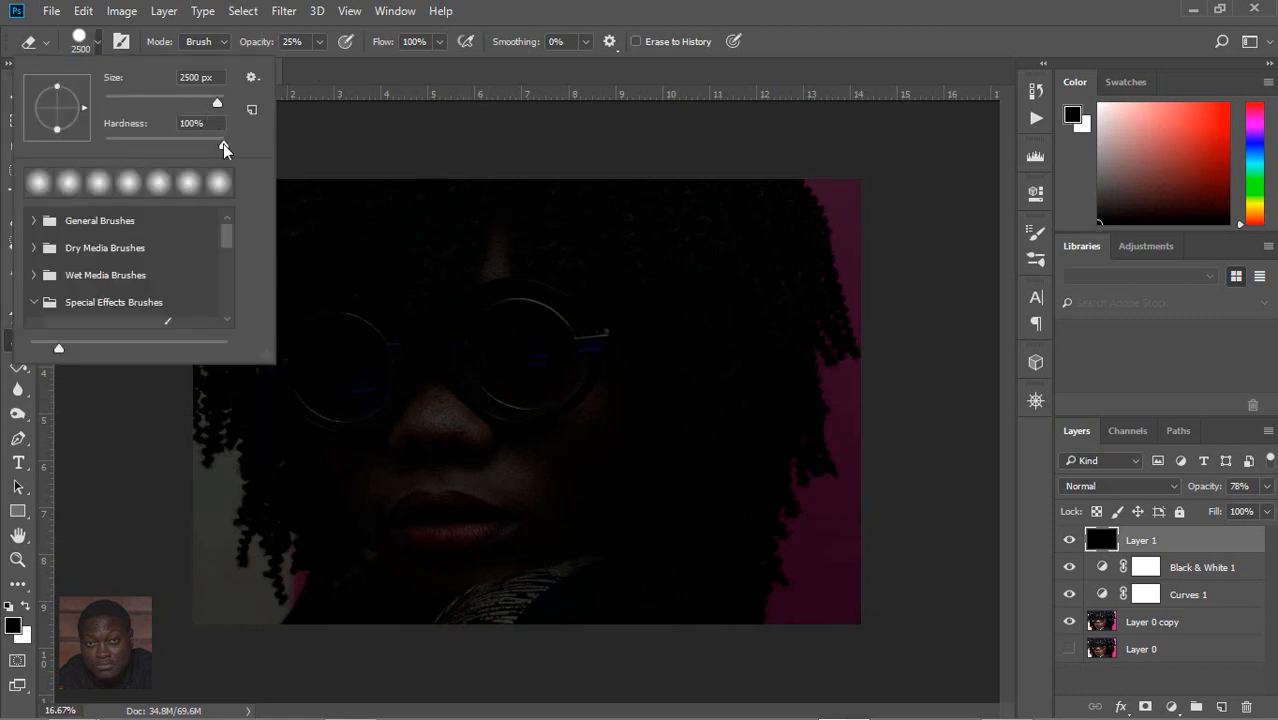
{"action": "left_click_drag", "start_coordinate": [223, 145], "coordinate": [6, 172]}
{"action": "key", "text": "Return"}
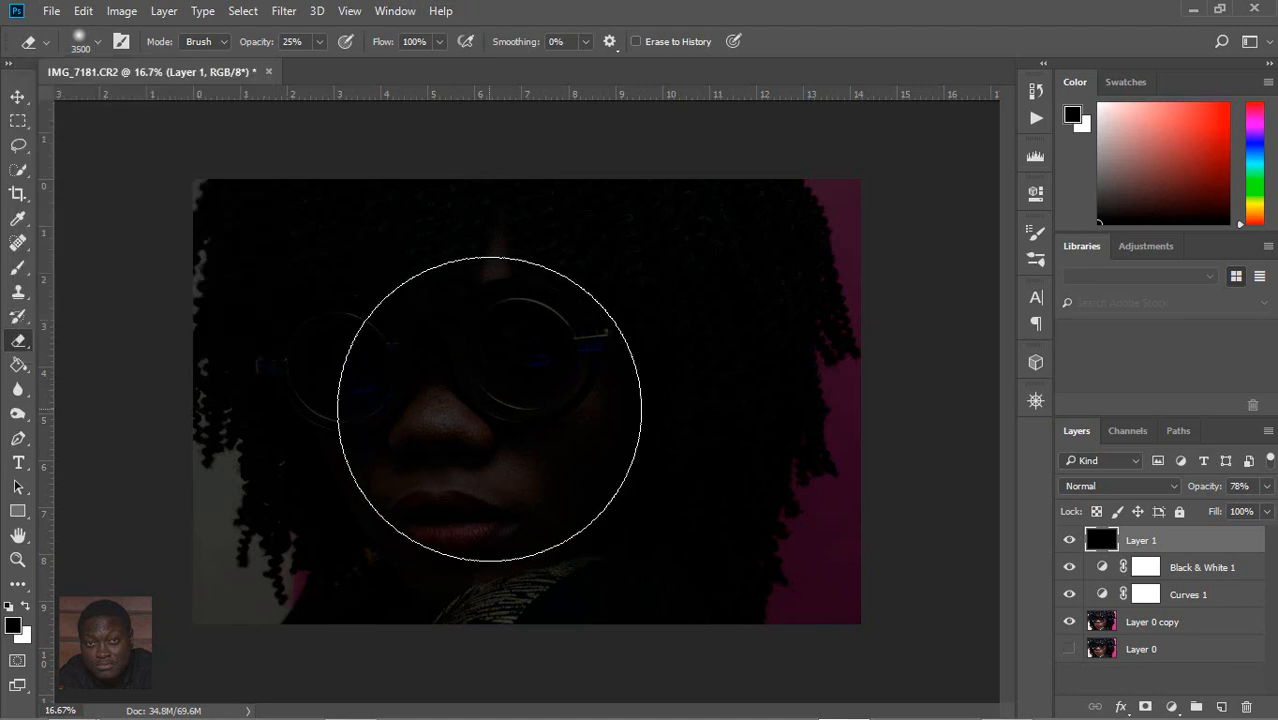
{"action": "key", "text": "bracketright"}
{"action": "key", "text": "bracketright"}
{"action": "key", "text": "bracketright"}
{"action": "key", "text": "bracketright"}
{"action": "key", "text": "bracketright"}
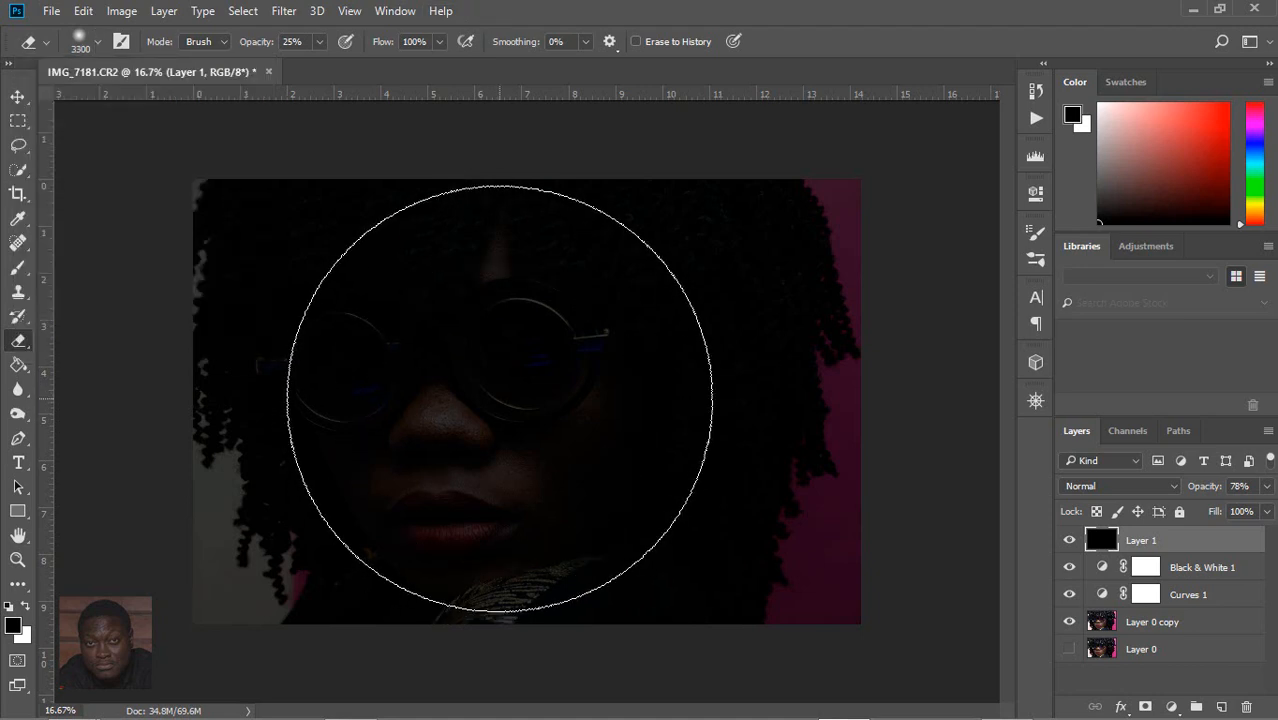
{"action": "key", "text": "bracketleft"}
Step: Erase the black over the face to form a vignette, raising the eraser's opacity to 78% for the final strokes
{"action": "left_click", "coordinate": [500, 405]}
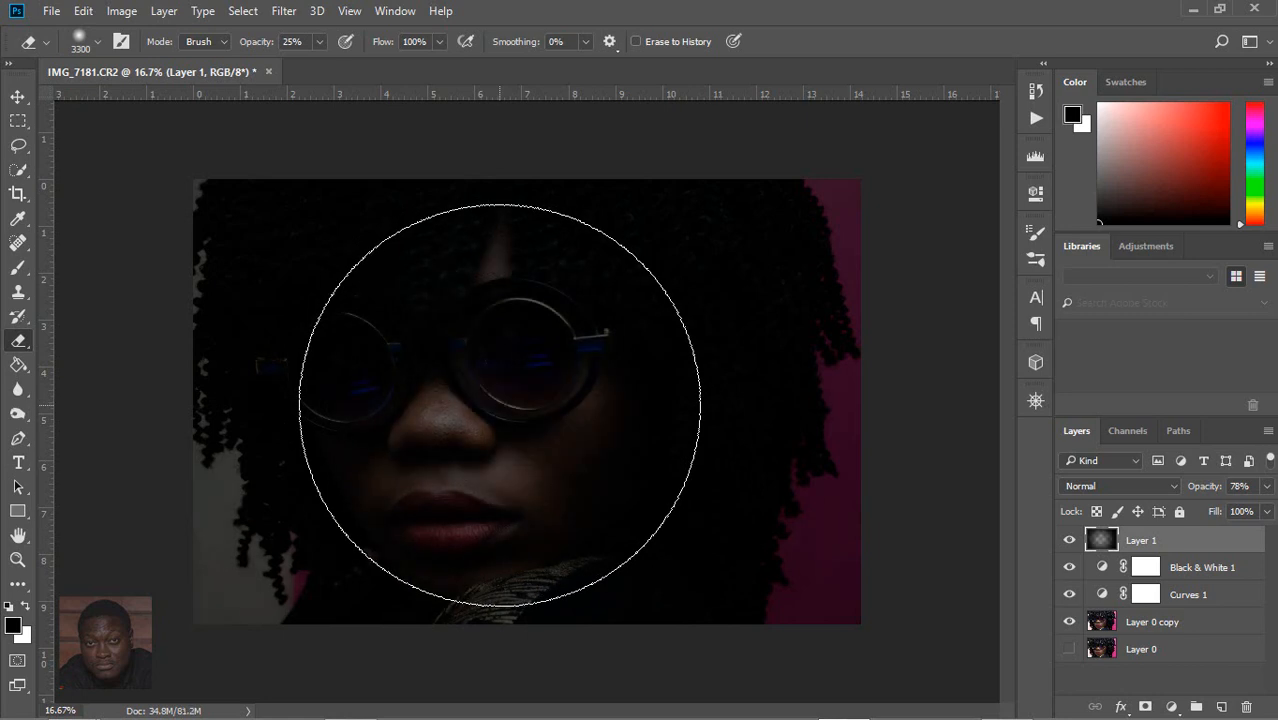
{"action": "left_click", "coordinate": [500, 405]}
{"action": "left_click", "coordinate": [319, 44]}
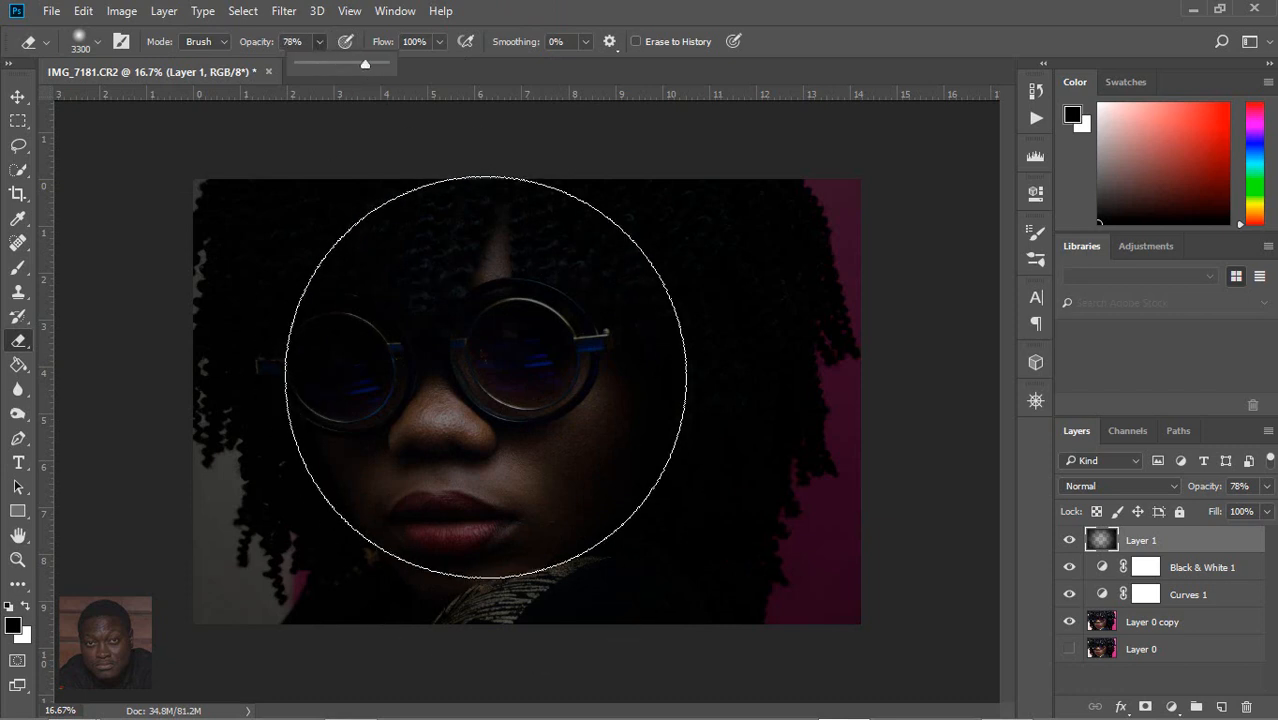
{"action": "left_click", "coordinate": [487, 397]}
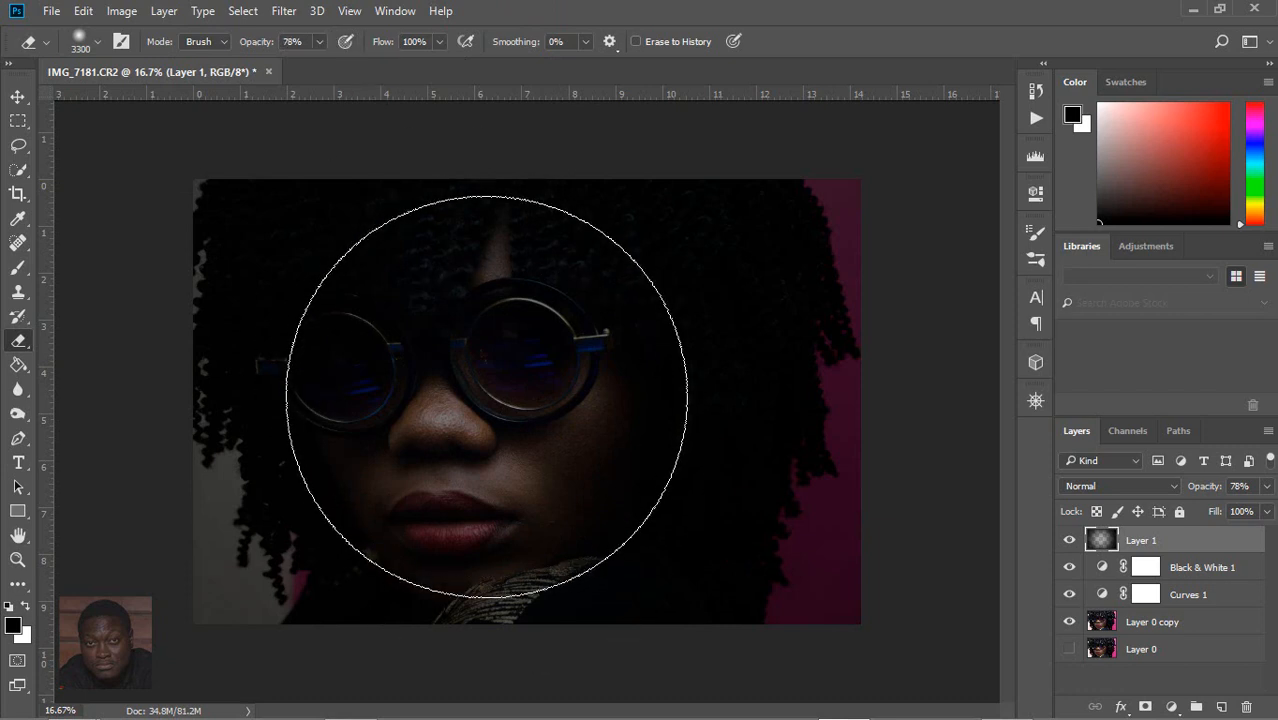
{"action": "left_click", "coordinate": [487, 397]}
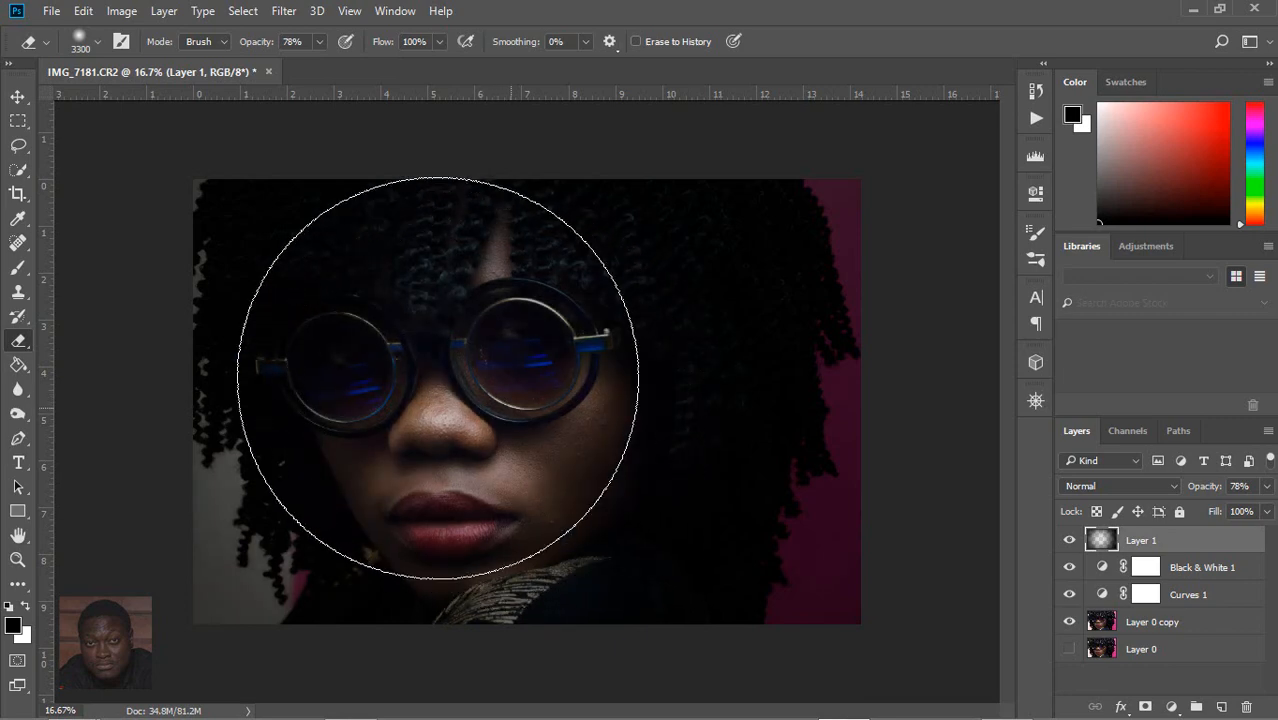
{"action": "left_click_drag", "start_coordinate": [414, 399], "coordinate": [585, 442]}
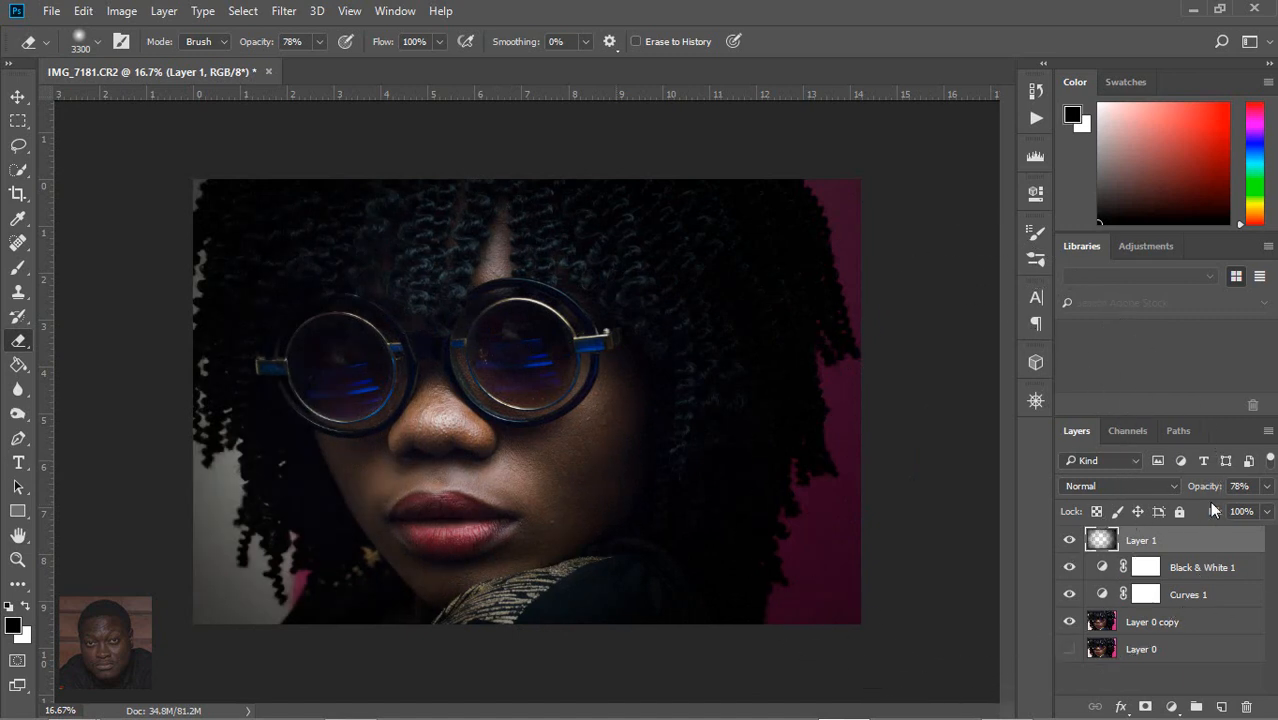
Step: Set the vignette layer's blend mode to Soft Light and compare the photo with and without it
{"action": "left_click", "coordinate": [1173, 486]}
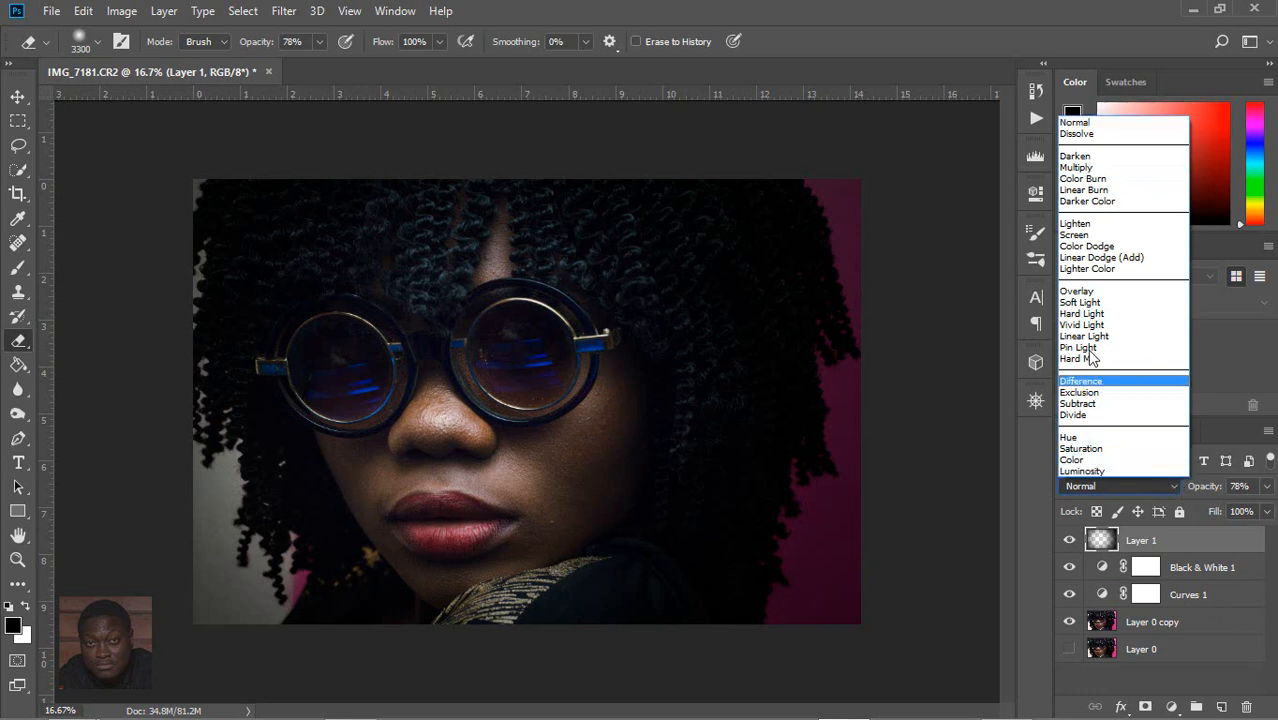
{"action": "left_click", "coordinate": [1068, 303]}
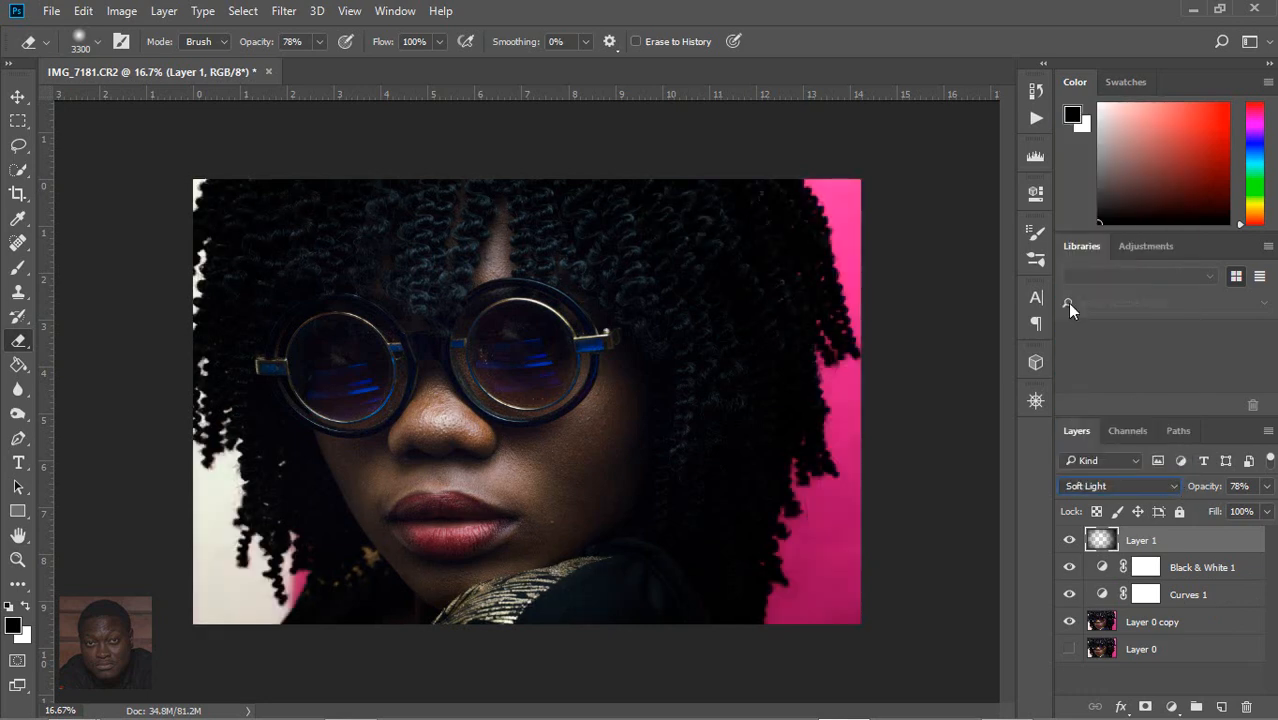
{"action": "left_click", "coordinate": [1069, 540]}
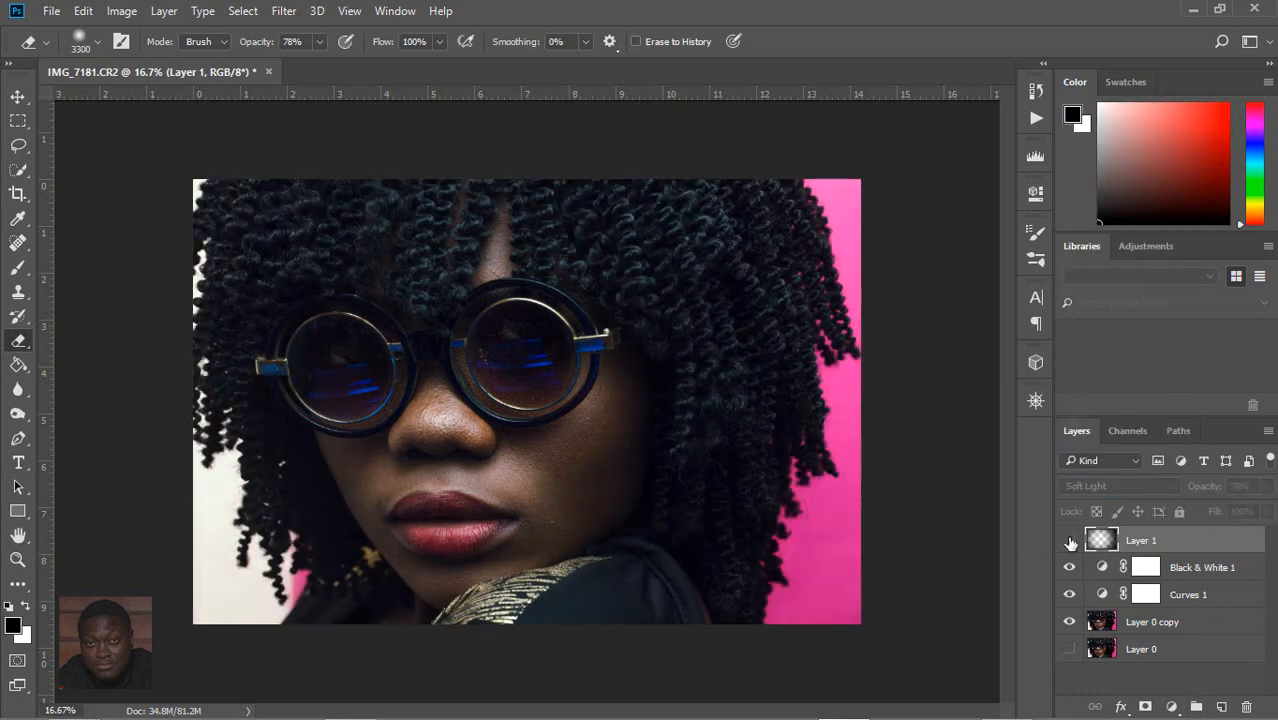
{"action": "left_click", "coordinate": [1069, 540]}
{"action": "left_click", "coordinate": [1069, 540]}
{"action": "left_click", "coordinate": [1069, 540]}
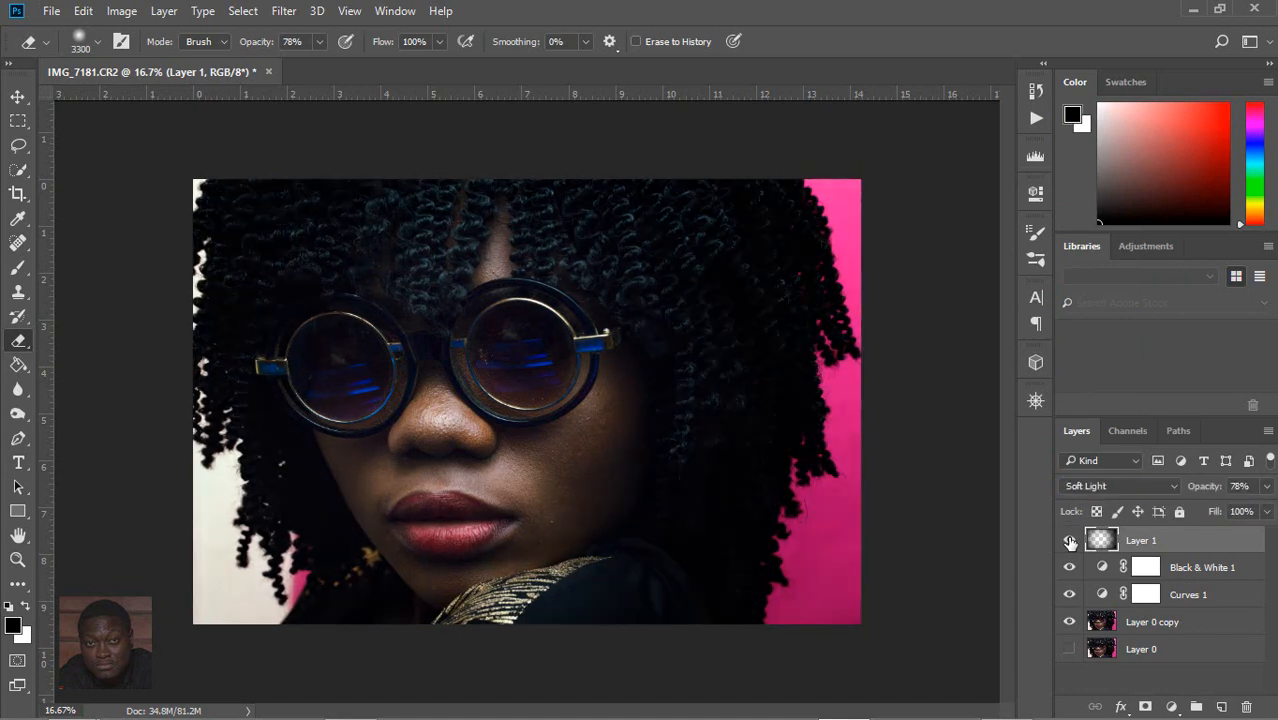
{"action": "left_click", "coordinate": [1069, 540]}
{"action": "left_click", "coordinate": [1069, 540]}
Step: Lower the opacity of the Soft Light vignette layer to 45%
{"action": "left_click", "coordinate": [1267, 486]}
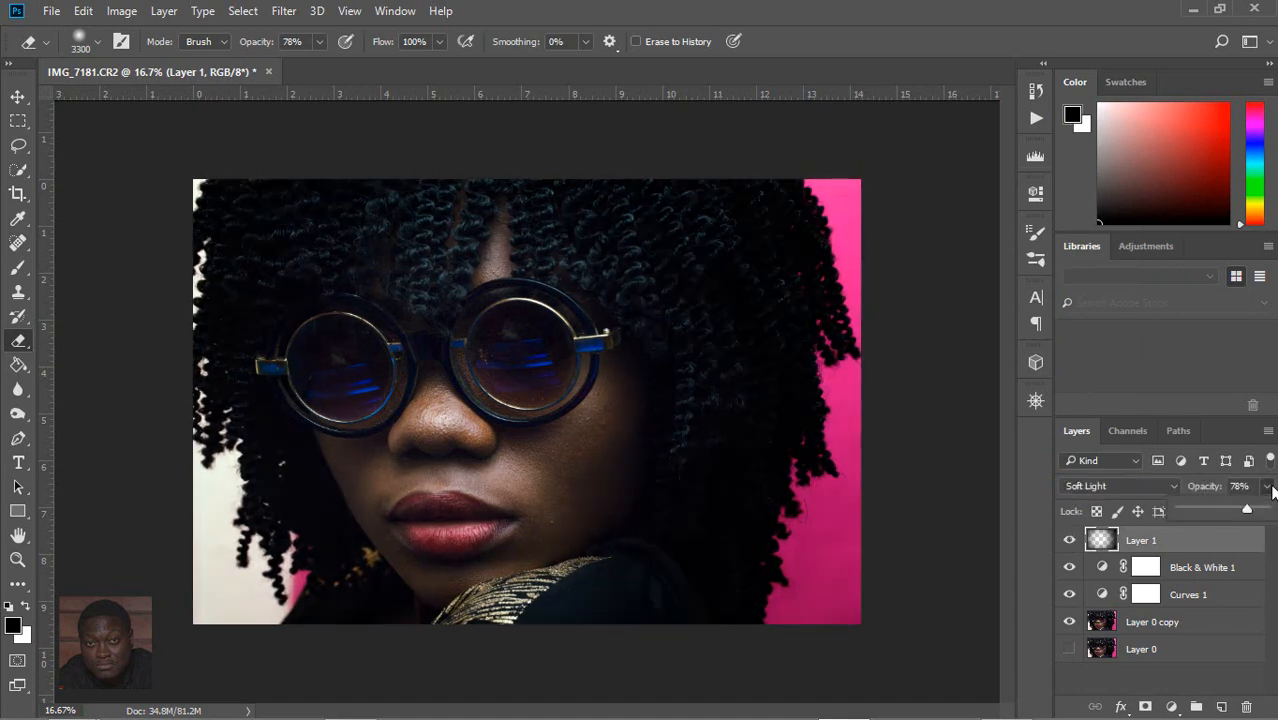
{"action": "left_click_drag", "start_coordinate": [1246, 509], "coordinate": [1223, 509]}
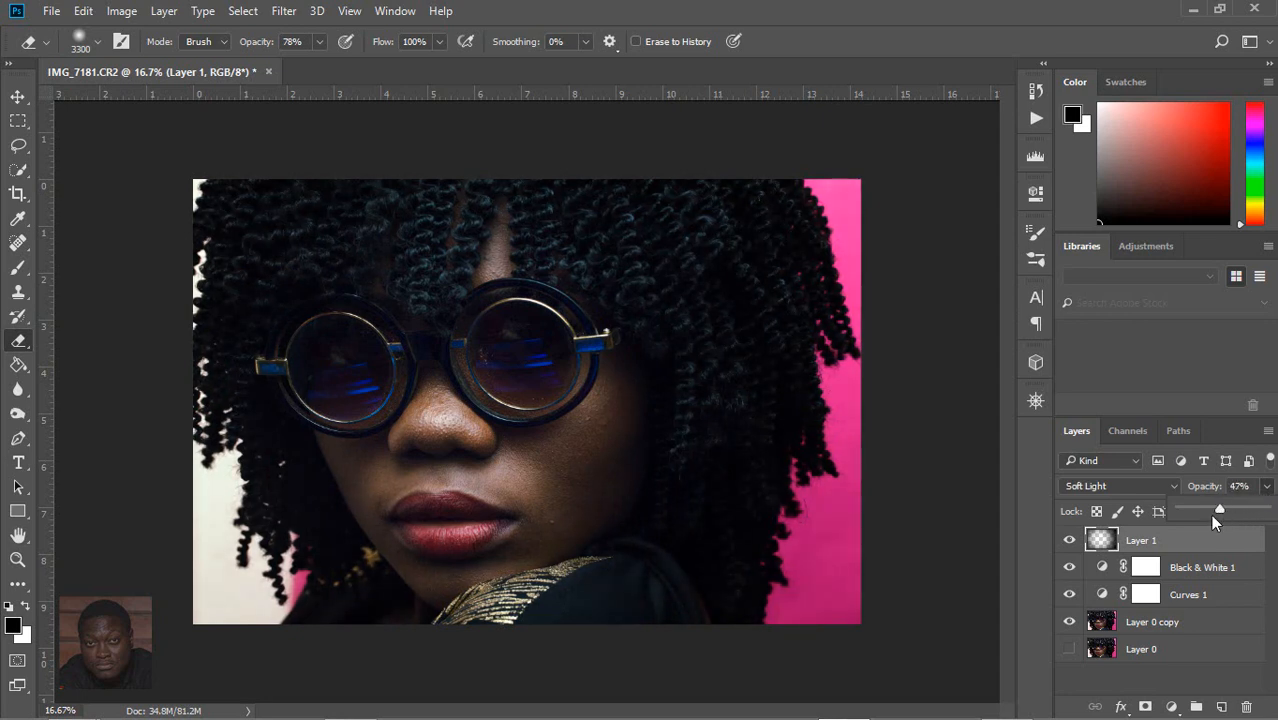
{"action": "left_click_drag", "start_coordinate": [1212, 522], "coordinate": [1205, 522]}
Step: Hide the edit layers and reveal the stack from Layer 0 up through Black & White 1 to review each stage of the grade
{"action": "left_click_drag", "start_coordinate": [1069, 541], "coordinate": [1069, 620]}
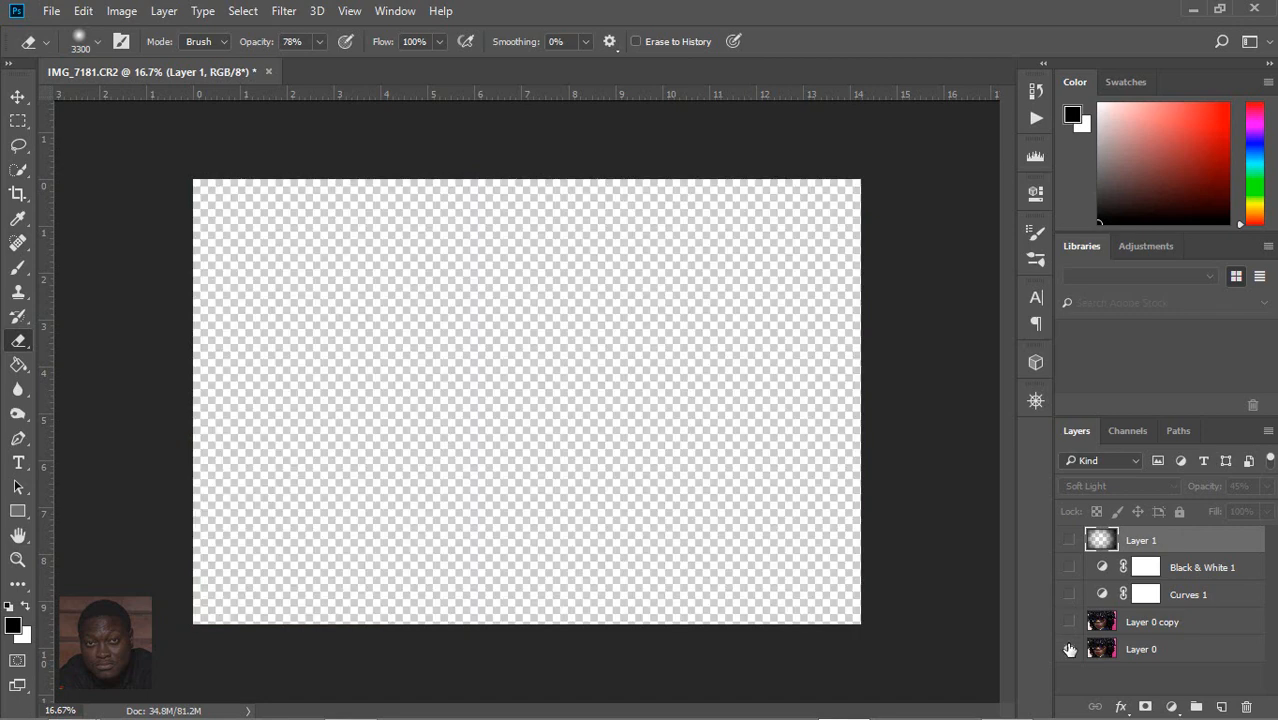
{"action": "left_click", "coordinate": [1070, 647]}
{"action": "left_click", "coordinate": [1069, 622]}
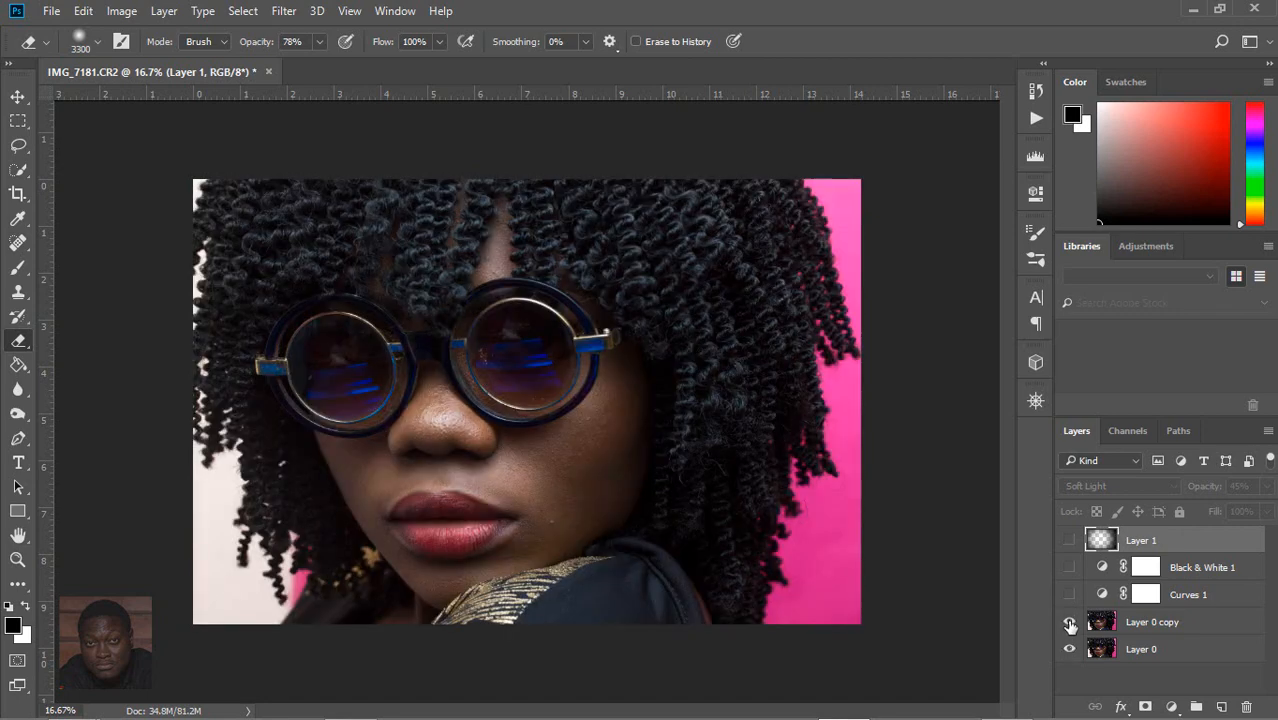
{"action": "left_click", "coordinate": [1070, 594]}
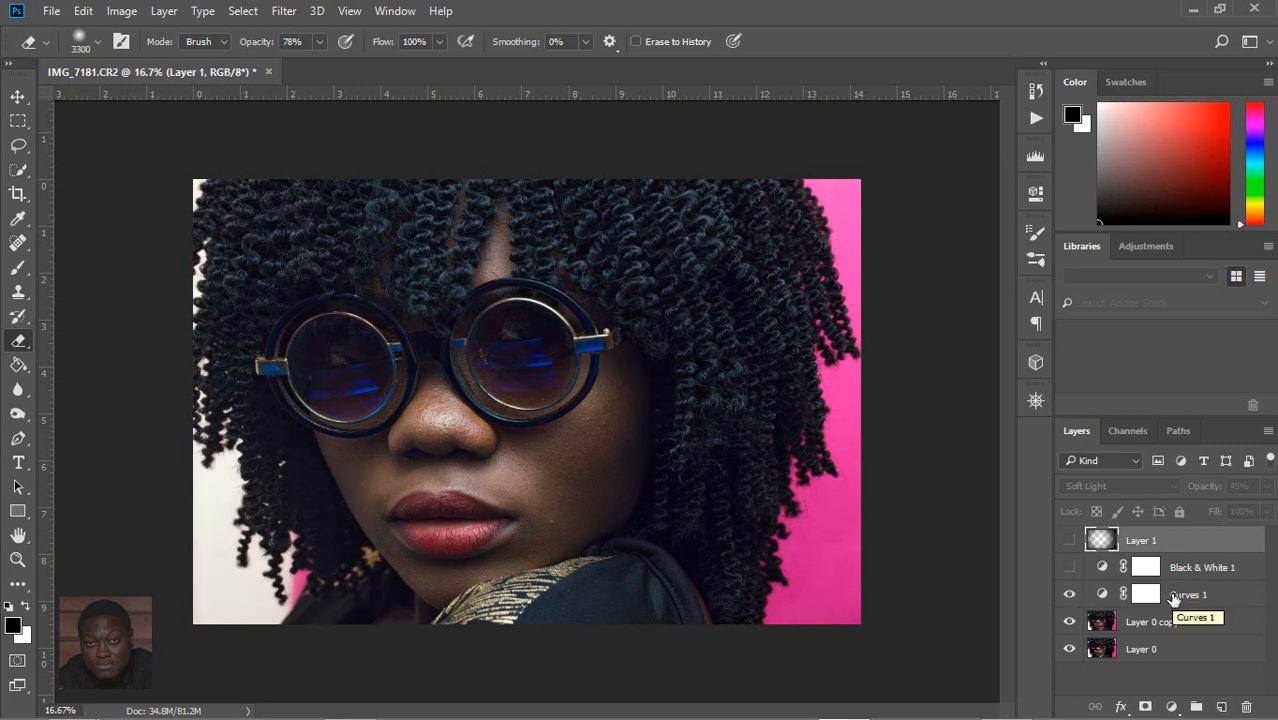
{"action": "left_click", "coordinate": [1069, 567]}
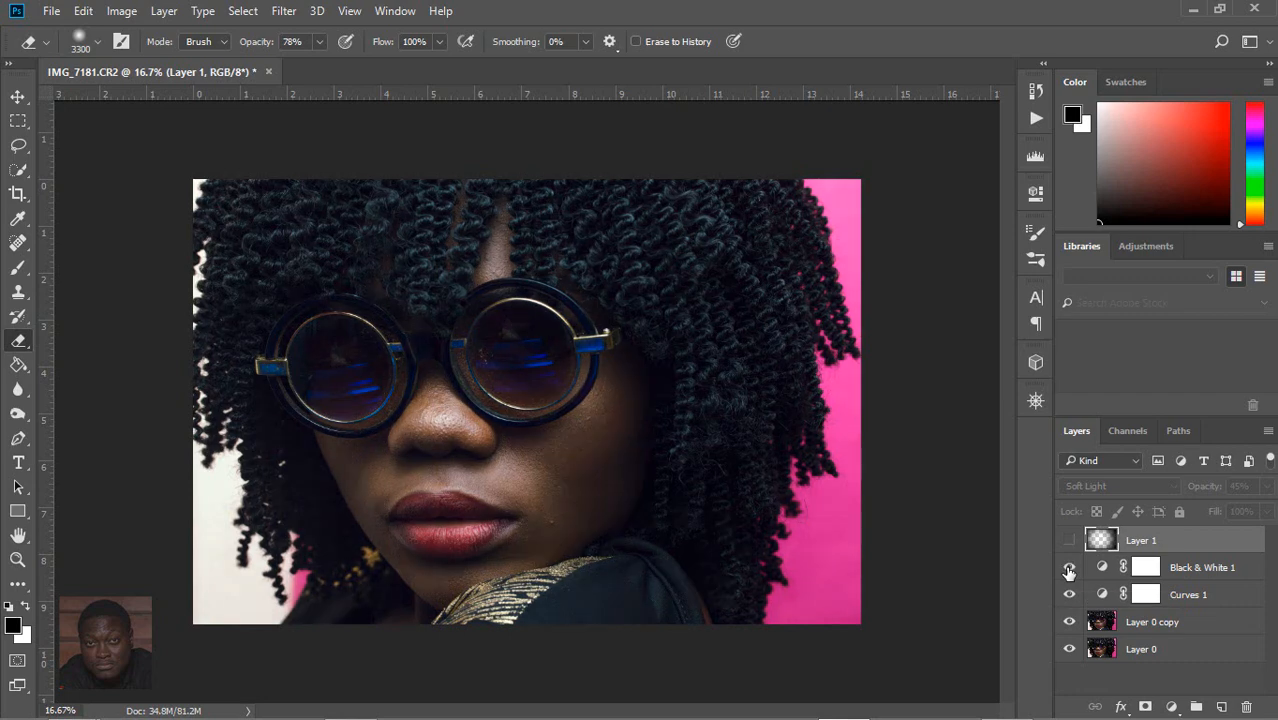
Step: Compare the photo with and without the Black & White 1 adjustment, and show and select the vignette layer
{"action": "left_click", "coordinate": [1180, 567]}
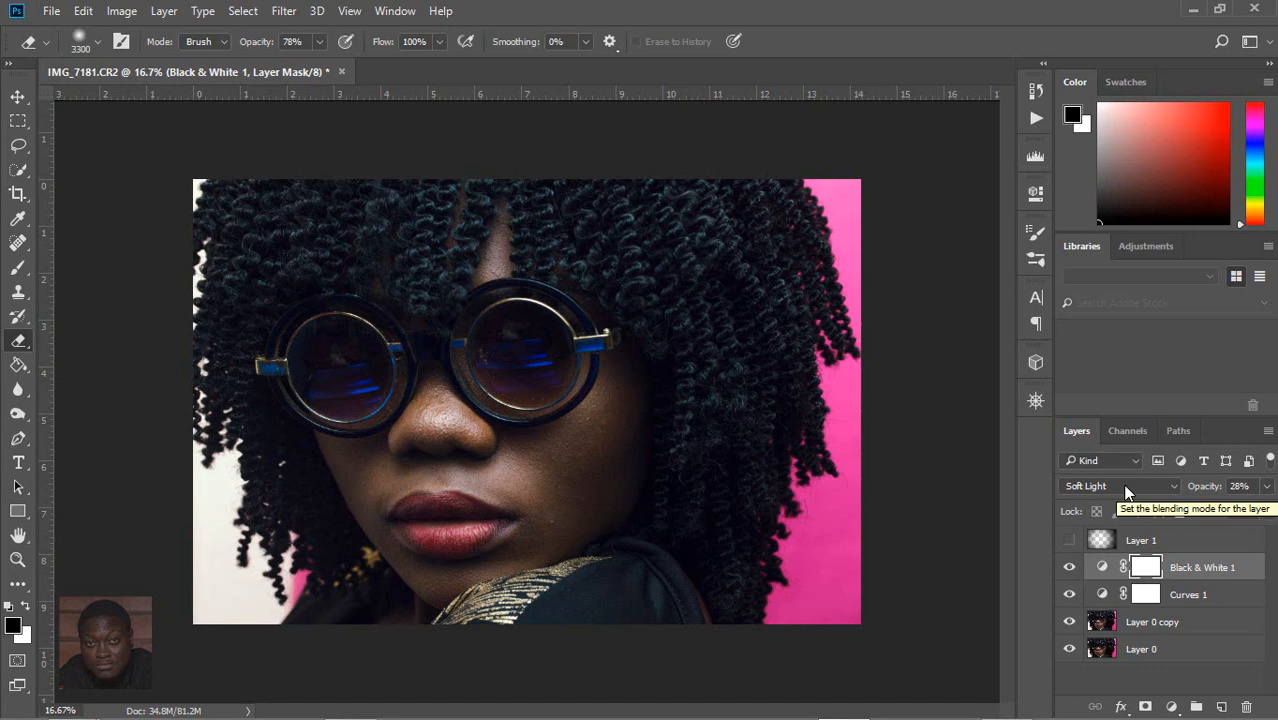
{"action": "left_click", "coordinate": [1070, 575]}
{"action": "left_click", "coordinate": [1070, 575]}
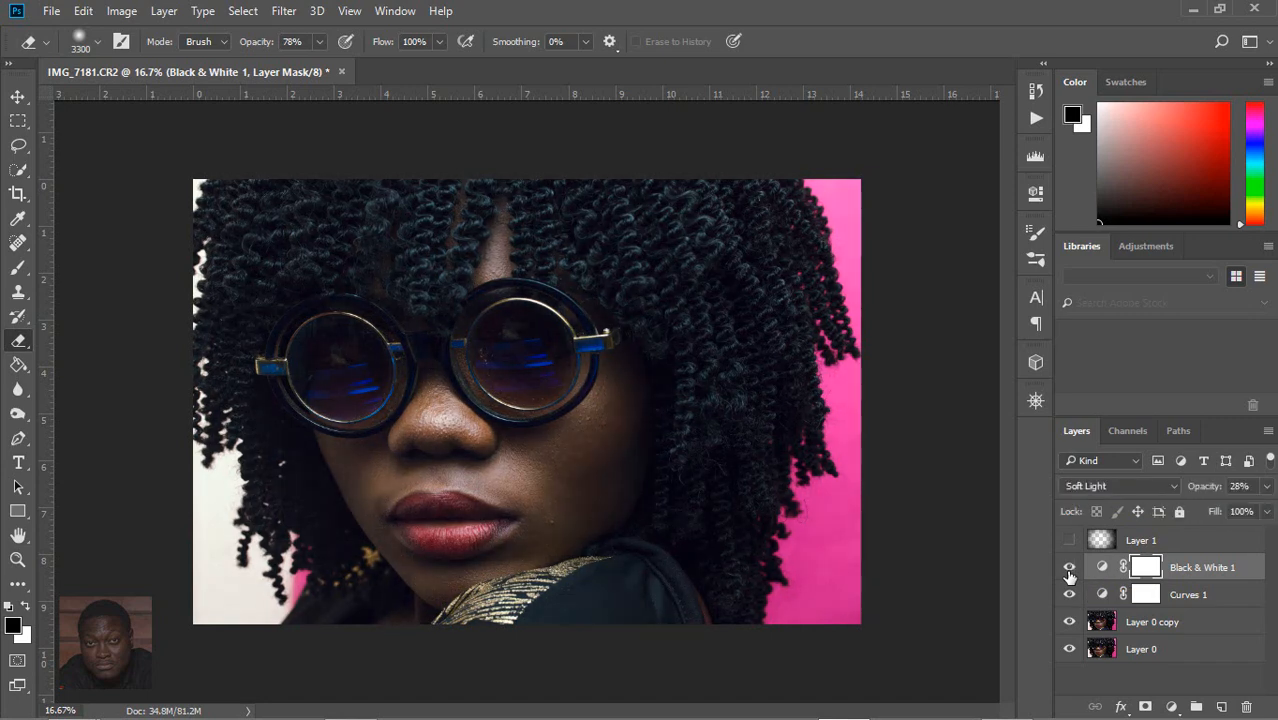
{"action": "left_click", "coordinate": [1068, 540]}
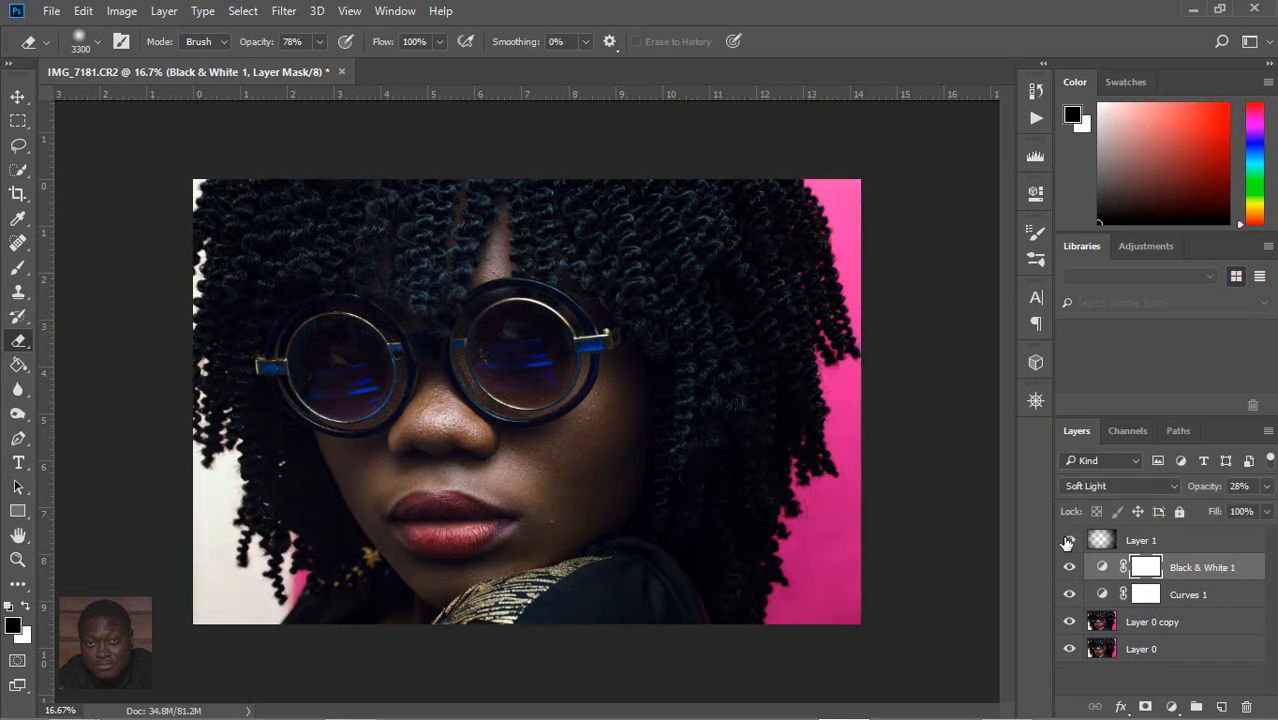
{"action": "left_click", "coordinate": [1148, 541]}
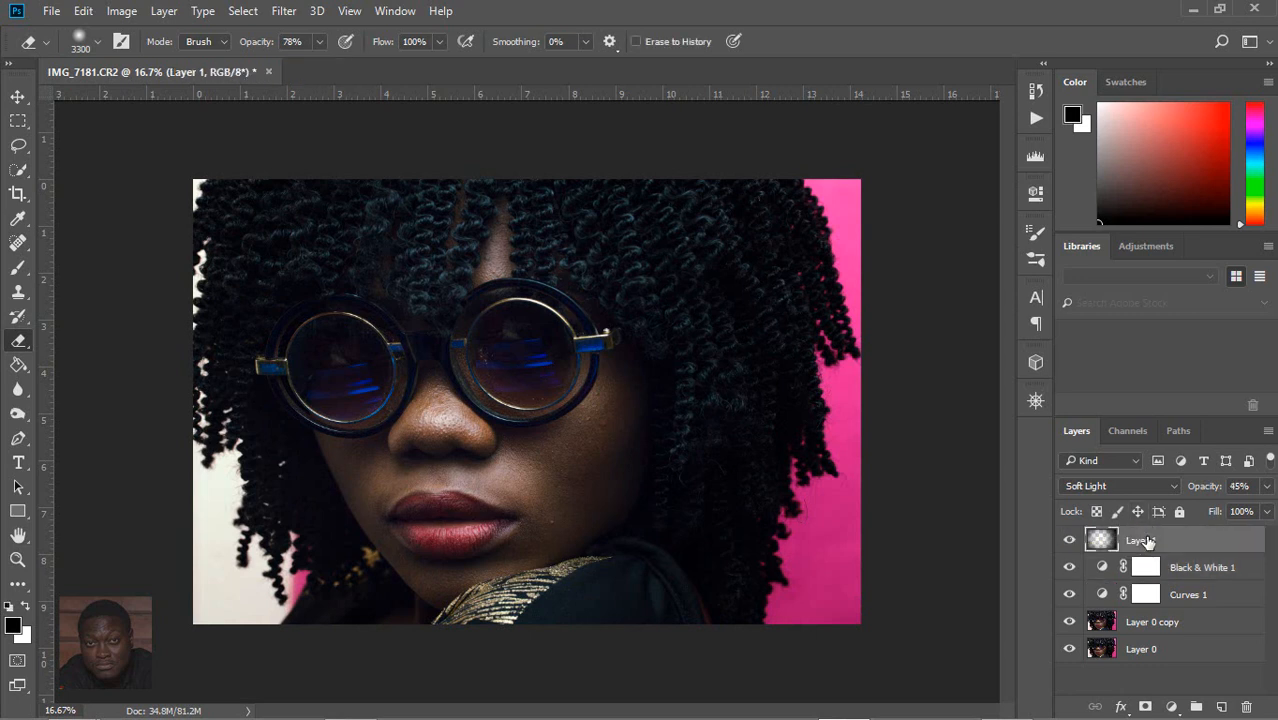